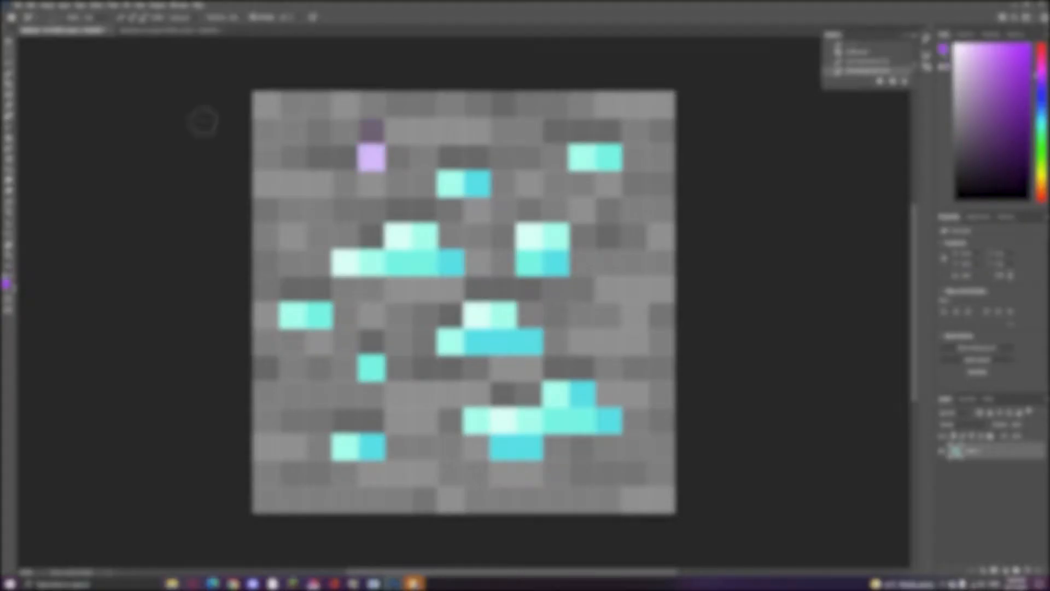
# Undo the misplaced purple brush strokes on the ore texture
pyautogui.click(31, 5)
pyautogui.click(49, 13)
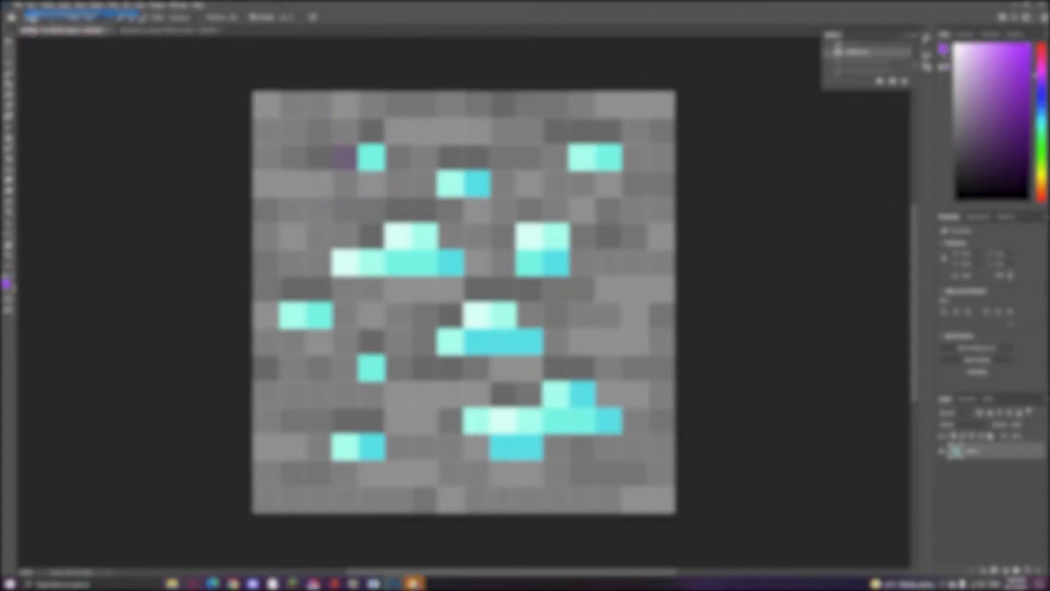
pyautogui.click(32, 5)
pyautogui.click(49, 13)
# Sample a mid-cyan ore pixel, shift its hue to purple, and recolour matching ore pixels with the Pencil tool
pyautogui.click(8, 106)
pyautogui.click(374, 154)
pyautogui.click(1041, 77)
pyautogui.rightClick(10, 127)
pyautogui.click(50, 135)
pyautogui.click(372, 158)
pyautogui.click(609, 158)
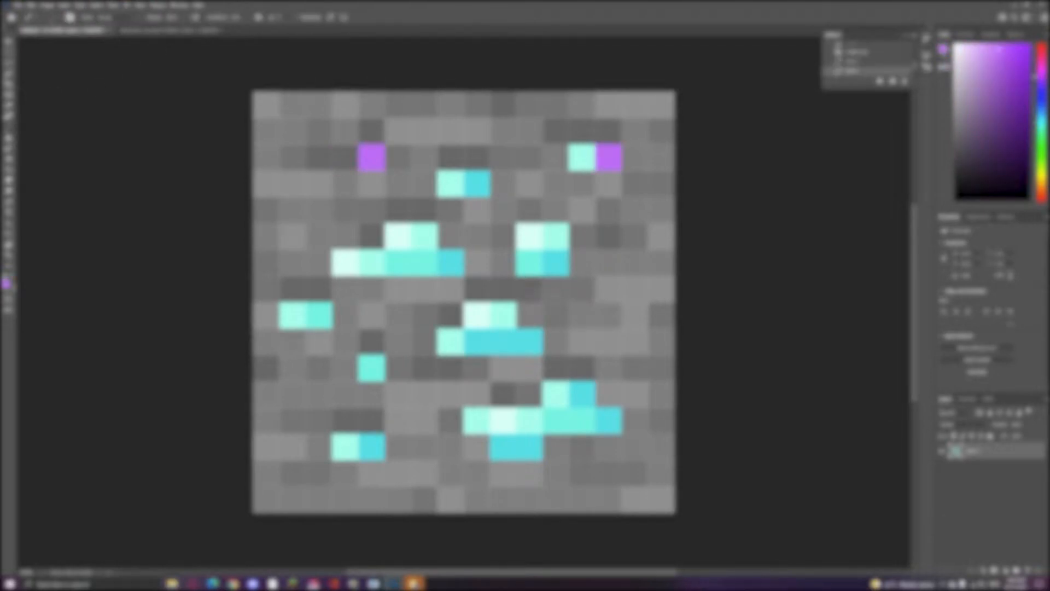
pyautogui.click(528, 263)
pyautogui.click(372, 368)
# Sample the palest ore highlight, shift its hue to purple, and recolour the four clusters' palest pixels with it
pyautogui.click(8, 105)
pyautogui.click(398, 236)
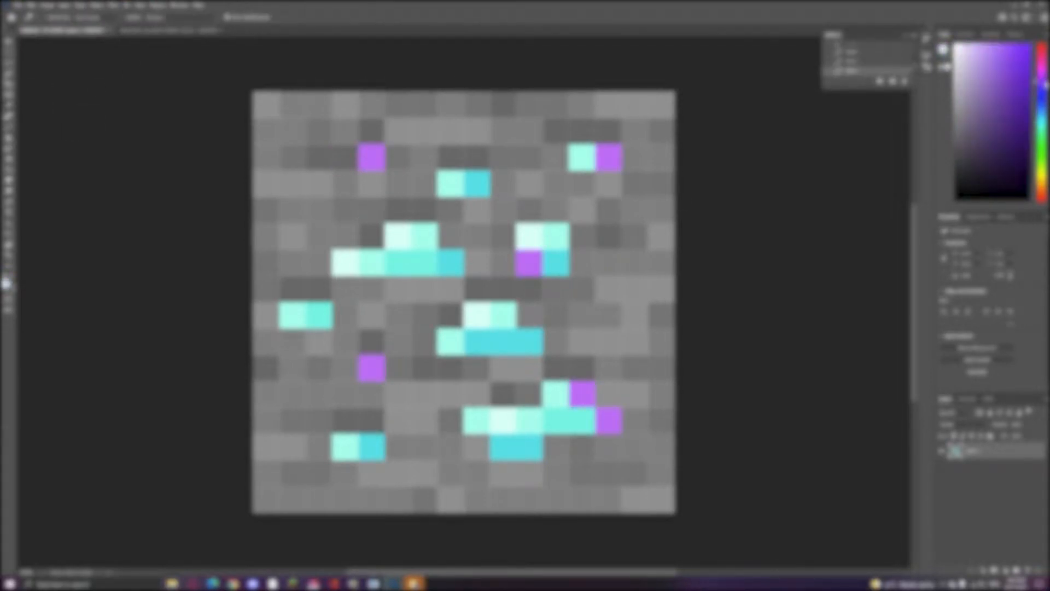
pyautogui.click(1042, 81)
pyautogui.click(8, 128)
pyautogui.click(398, 236)
pyautogui.click(528, 236)
pyautogui.click(476, 314)
pyautogui.click(504, 420)
# Sample the light cyan tone, shift its hue to purple, and recolour the light ore pixels across the clusters
pyautogui.click(8, 106)
pyautogui.click(376, 257)
pyautogui.click(1042, 82)
pyautogui.click(8, 128)
pyautogui.click(424, 236)
pyautogui.click(372, 264)
pyautogui.click(451, 184)
pyautogui.click(555, 236)
pyautogui.click(582, 158)
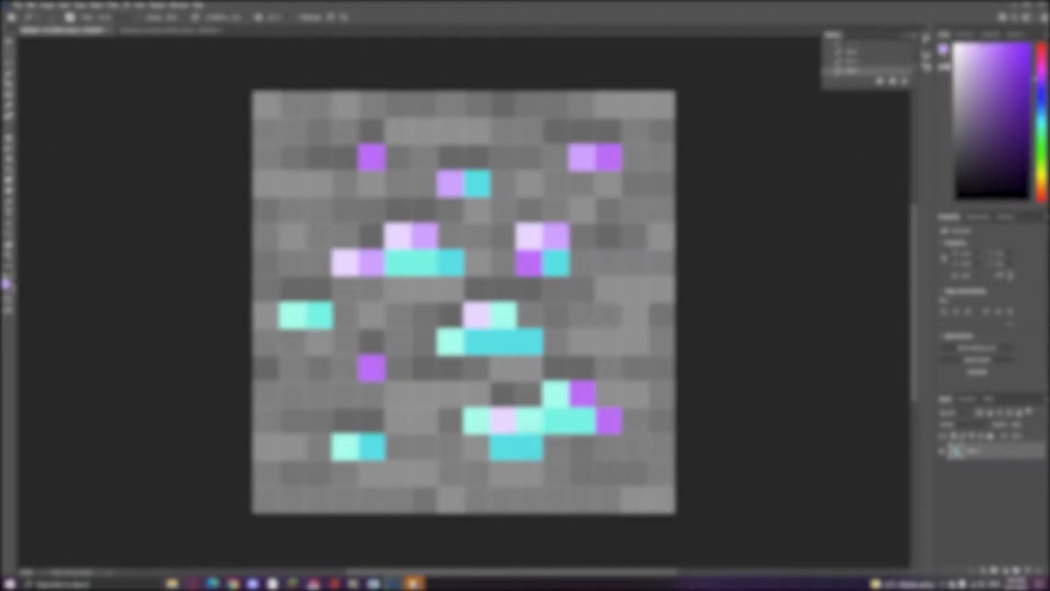
pyautogui.moveTo(555, 394); pyautogui.dragTo(528, 420)
pyautogui.click(292, 315)
pyautogui.click(344, 448)
# Sample the medium cyan tone, shift its hue to purple, and recolour remaining cyan pixels in the ore clusters
pyautogui.click(8, 105)
pyautogui.click(423, 257)
pyautogui.click(1042, 81)
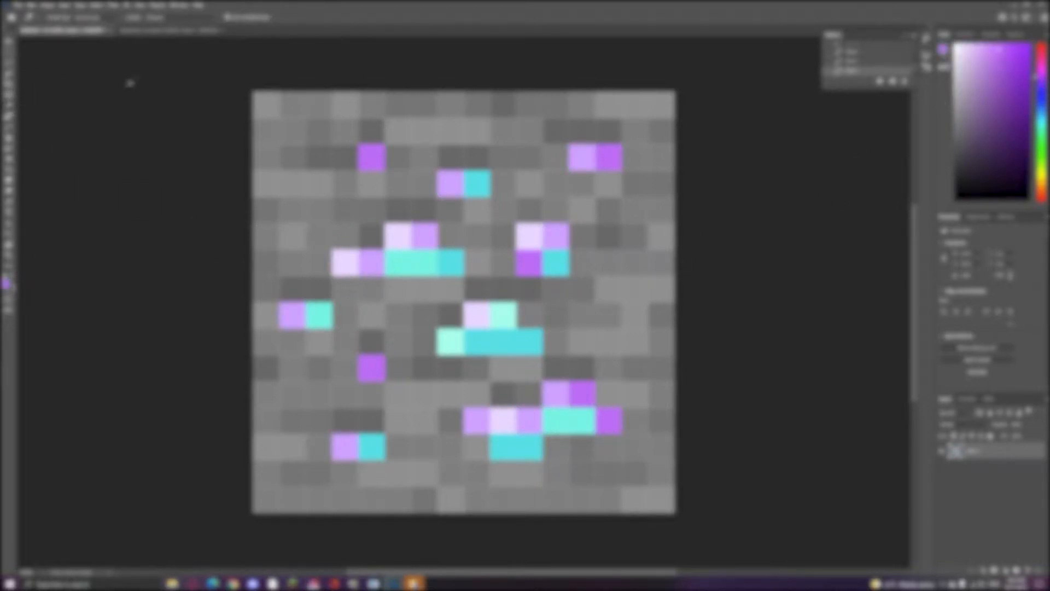
pyautogui.click(9, 129)
pyautogui.moveTo(398, 263); pyautogui.dragTo(423, 263)
pyautogui.click(476, 185)
pyautogui.click(503, 315)
pyautogui.click(451, 342)
pyautogui.click(319, 315)
pyautogui.moveTo(503, 447); pyautogui.dragTo(582, 420)
# Undo the last pencil edit and sample the darker cyan at the end of the upper ore cluster
pyautogui.click(32, 5)
pyautogui.click(44, 16)
pyautogui.click(9, 106)
pyautogui.click(450, 262)
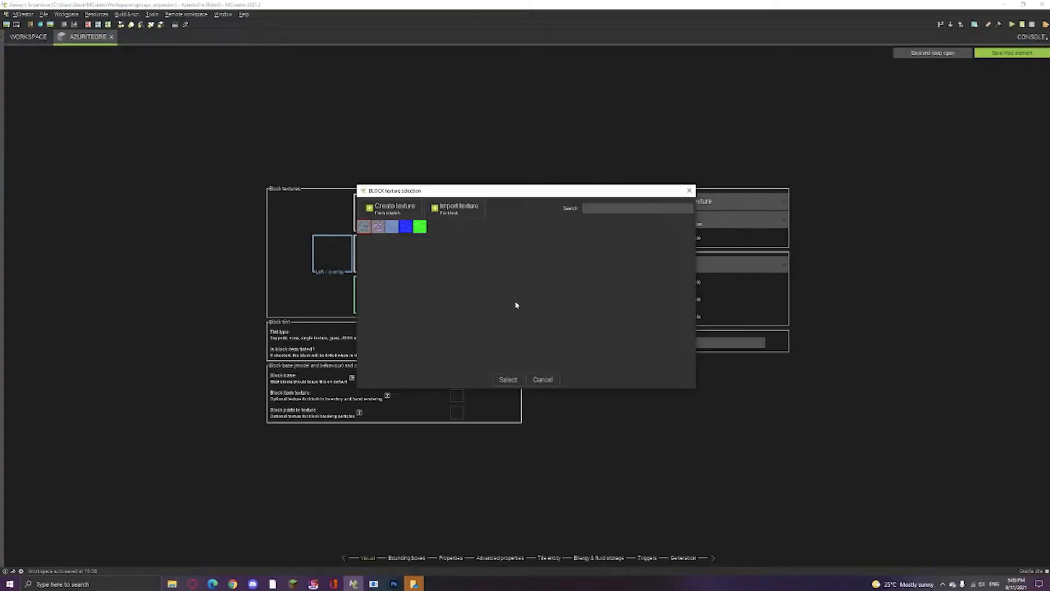
# Switch to MCreator and apply the chosen block texture to the AzuriteOre element
pyautogui.click(508, 379)
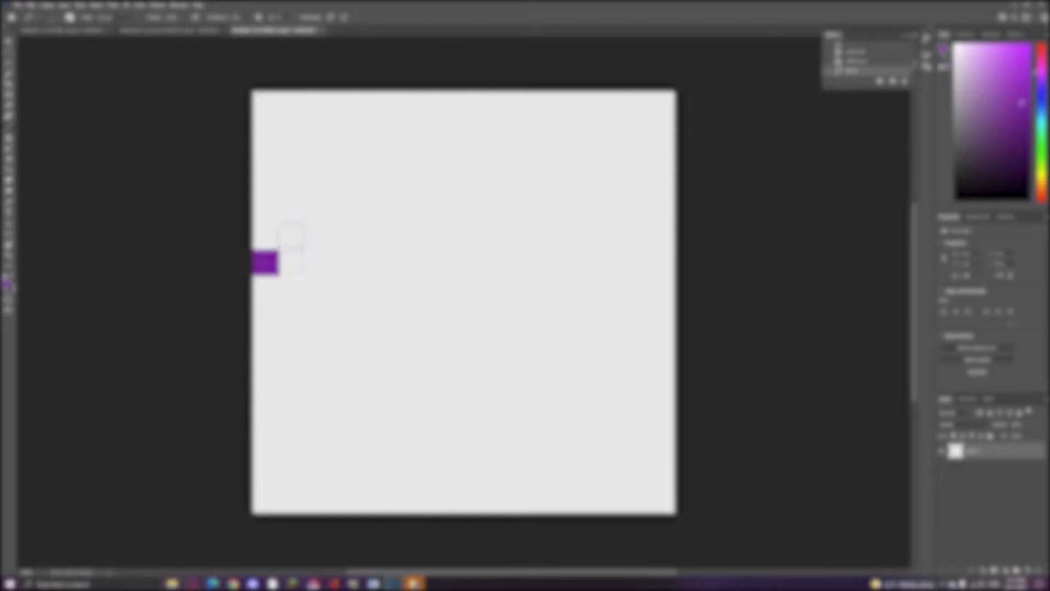
# Draw a rounded octagonal pixel outline for the gem and recolour it dark purple
pyautogui.moveTo(291, 230)
pyautogui.mouseDown()
pyautogui.moveTo(585, 230)
pyautogui.moveTo(386, 476)
pyautogui.moveTo(506, 148)
pyautogui.mouseUp()
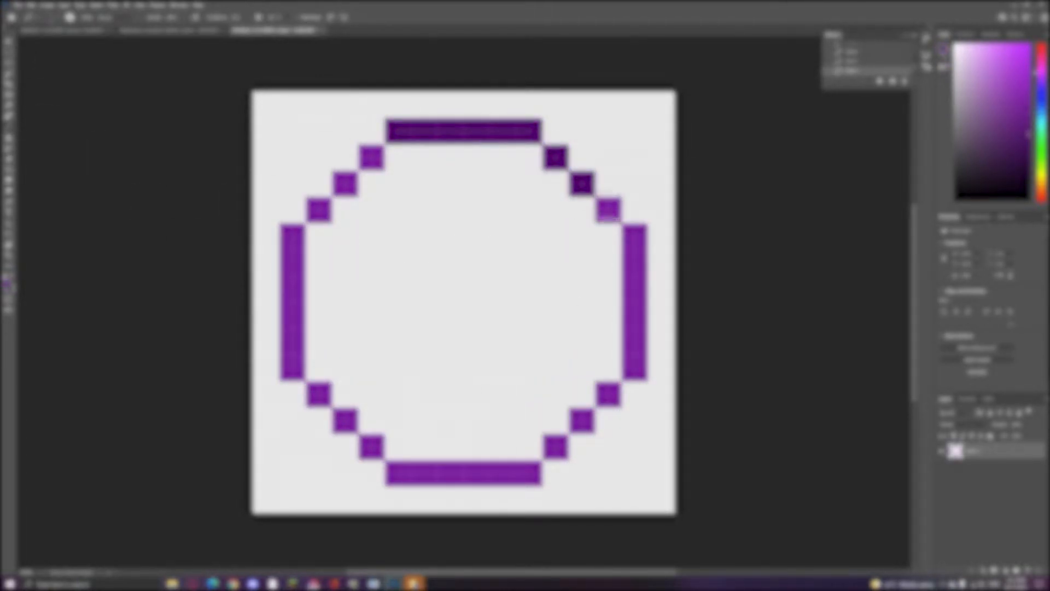
pyautogui.moveTo(345, 183); pyautogui.dragTo(371, 157)
# Paint light purple shading along the inside of the gem's upper-left outline
pyautogui.moveTo(319, 368); pyautogui.dragTo(529, 157)
pyautogui.moveTo(319, 264); pyautogui.dragTo(319, 343)
pyautogui.moveTo(425, 157); pyautogui.dragTo(530, 157)
pyautogui.click(318, 368)
pyautogui.moveTo(319, 290); pyautogui.dragTo(319, 343)
pyautogui.click(319, 368)
pyautogui.moveTo(477, 157); pyautogui.dragTo(529, 157)
pyautogui.moveTo(318, 316); pyautogui.dragTo(318, 368)
# Extend the gem's shading inward with diagonal bands of light and bright purple pixels
pyautogui.click(345, 210)
pyautogui.moveTo(372, 210); pyautogui.dragTo(346, 263)
pyautogui.moveTo(425, 183); pyautogui.dragTo(372, 236)
pyautogui.moveTo(451, 184)
pyautogui.mouseDown()
pyautogui.moveTo(372, 262)
pyautogui.moveTo(371, 289)
pyautogui.moveTo(477, 183)
pyautogui.mouseUp()
pyautogui.keyDown('alt'); pyautogui.click(319, 316); pyautogui.keyUp('alt')
pyautogui.click(345, 315)
pyautogui.moveTo(478, 237); pyautogui.dragTo(398, 316)
pyautogui.click(346, 342)
pyautogui.moveTo(504, 210)
pyautogui.mouseDown()
pyautogui.moveTo(529, 184)
pyautogui.moveTo(398, 315)
pyautogui.moveTo(503, 210)
pyautogui.mouseUp()
# Paint progressively darker purple diagonal bands from the gem's upper right to its lower left
pyautogui.press('b')
pyautogui.moveTo(371, 342); pyautogui.dragTo(345, 394)
pyautogui.moveTo(529, 184); pyautogui.dragTo(556, 184)
pyautogui.moveTo(582, 210)
pyautogui.mouseDown()
pyautogui.moveTo(504, 236)
pyautogui.moveTo(371, 421)
pyautogui.mouseUp()
pyautogui.moveTo(425, 342); pyautogui.dragTo(398, 447)
pyautogui.moveTo(608, 236); pyautogui.dragTo(451, 315)
pyautogui.moveTo(425, 368); pyautogui.dragTo(425, 448)
pyautogui.moveTo(608, 263)
pyautogui.mouseDown()
pyautogui.moveTo(452, 368)
pyautogui.moveTo(451, 448)
pyautogui.mouseUp()
pyautogui.moveTo(477, 368); pyautogui.dragTo(608, 289)
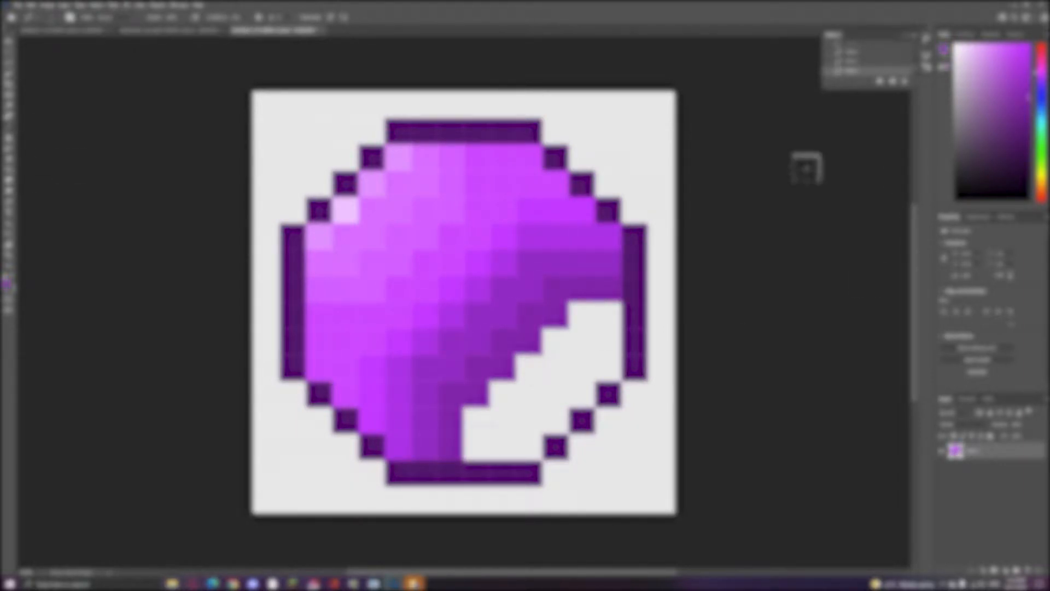
# Choose a darker purple and fill the gem's empty lower-right area with it
pyautogui.click(1029, 116)
pyautogui.moveTo(477, 447); pyautogui.dragTo(529, 394)
pyautogui.moveTo(608, 316); pyautogui.dragTo(580, 393)
# Sample the palest purple highlight and paint a ring of light pixels around the gem's centre
pyautogui.keyDown('alt'); pyautogui.click(345, 211); pyautogui.keyUp('alt')
pyautogui.click(398, 237)
pyautogui.click(425, 236)
pyautogui.click(399, 262)
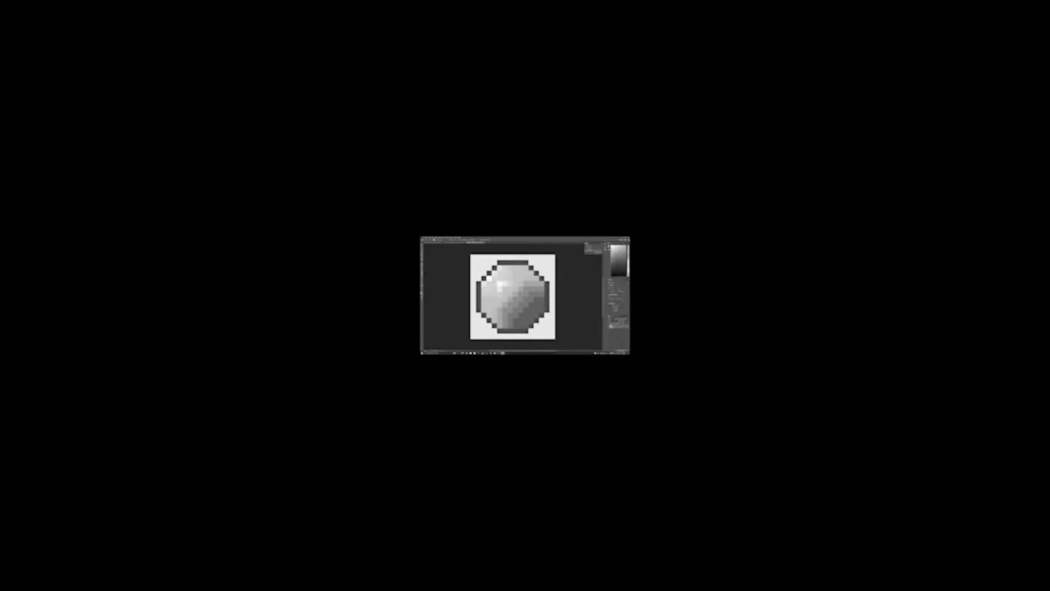
pyautogui.moveTo(526, 311); pyautogui.dragTo(515, 310)
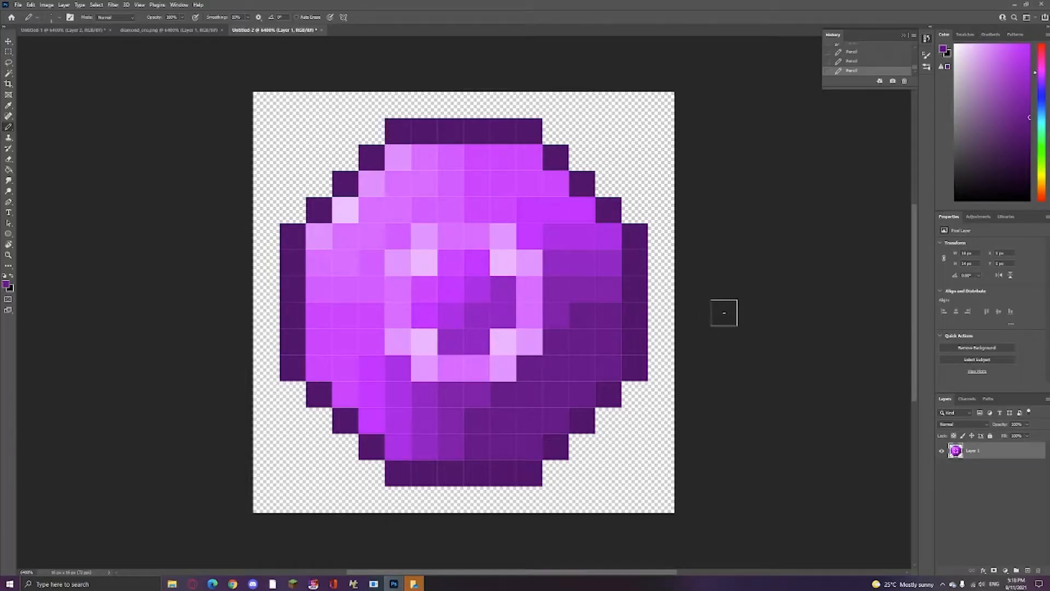
# Quick-export the gem texture as a PNG in the MOD TEXTURES folder and enter its file name
pyautogui.click(16, 4)
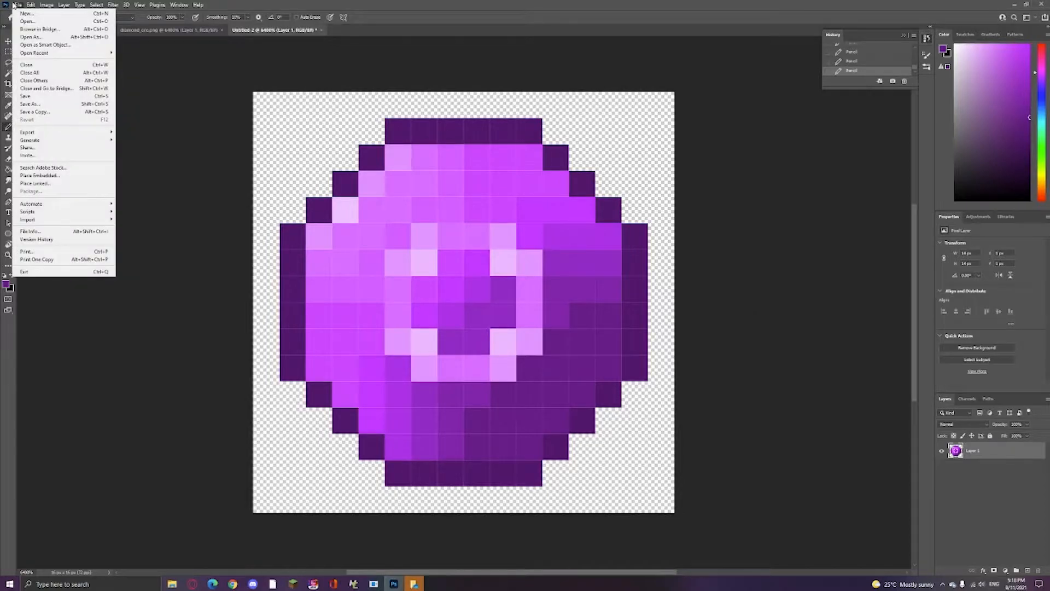
pyautogui.moveTo(68, 131)
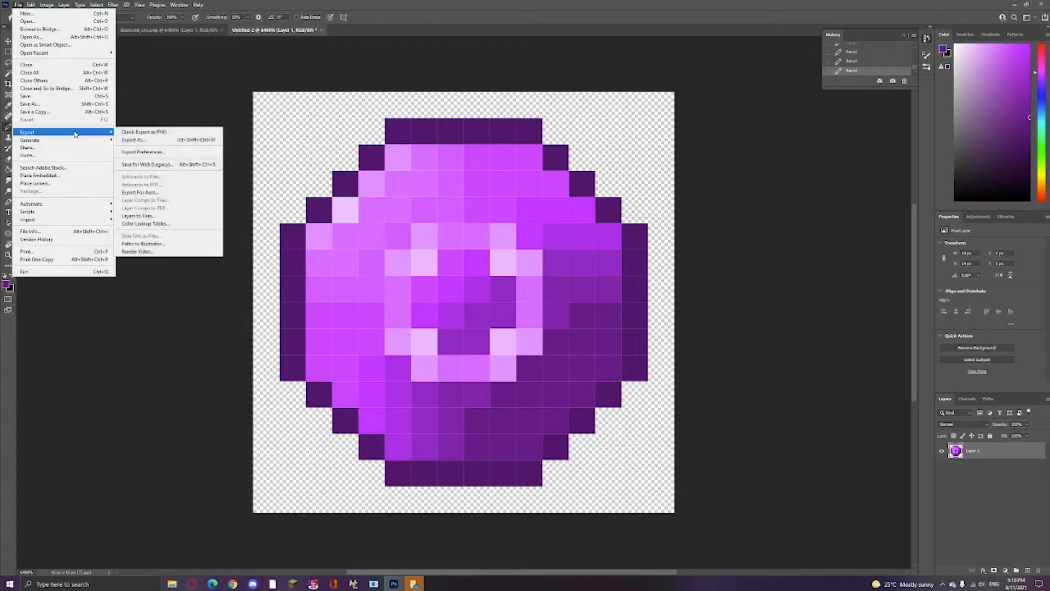
pyautogui.click(153, 134)
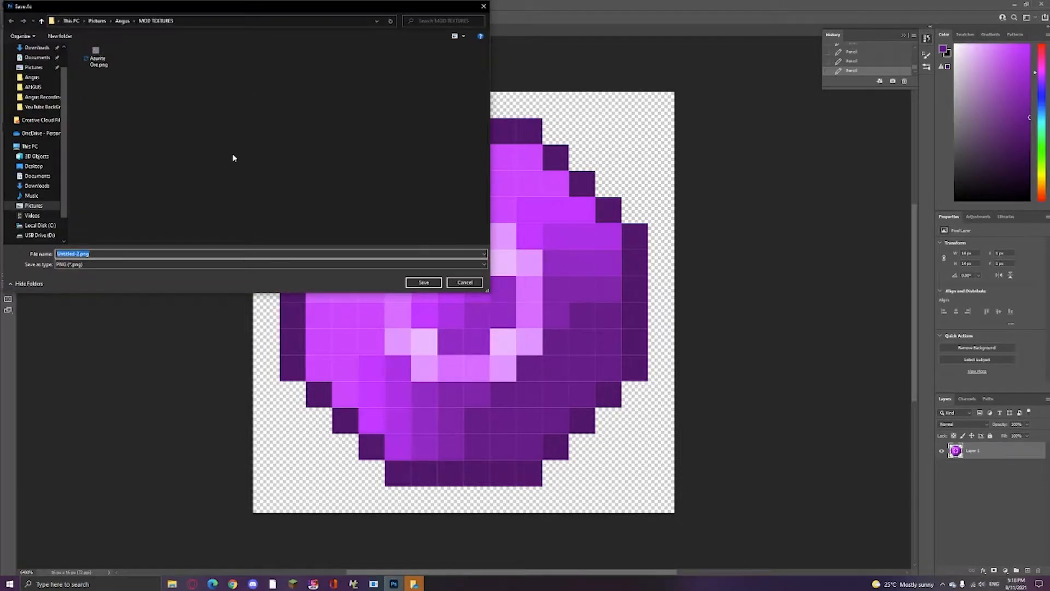
pyautogui.write('A')
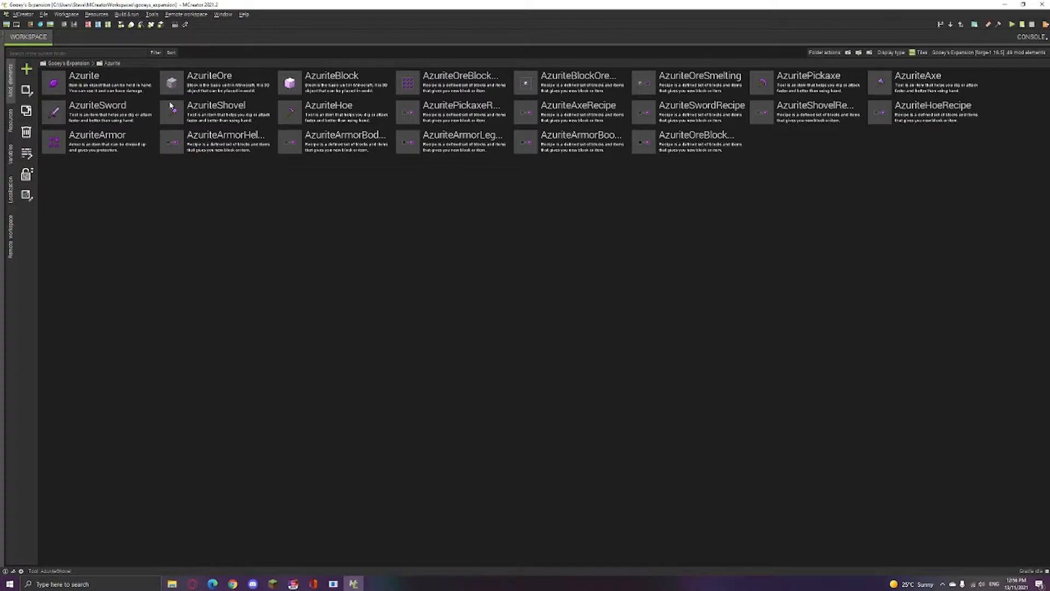
# Look through the Cuprite folder from the workspace root and return to the root
pyautogui.click(69, 64)
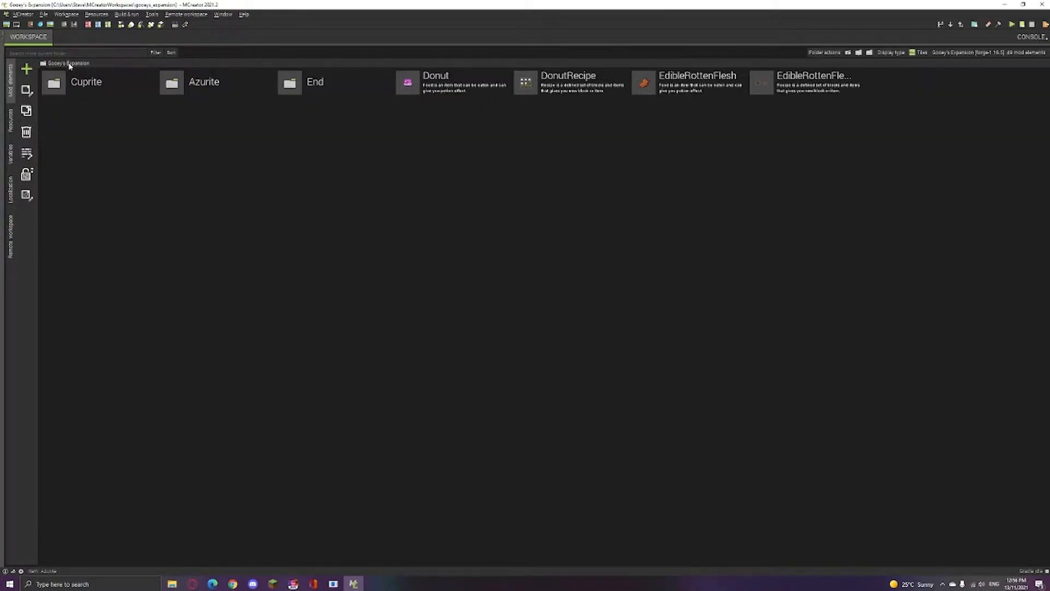
pyautogui.doubleClick(84, 88)
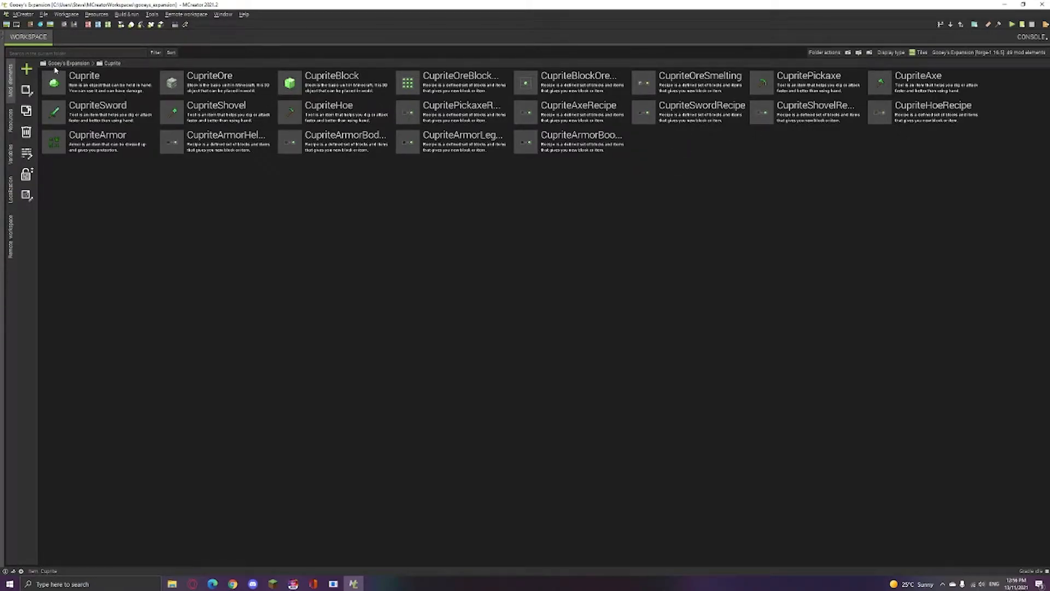
pyautogui.click(55, 64)
pyautogui.click(60, 82)
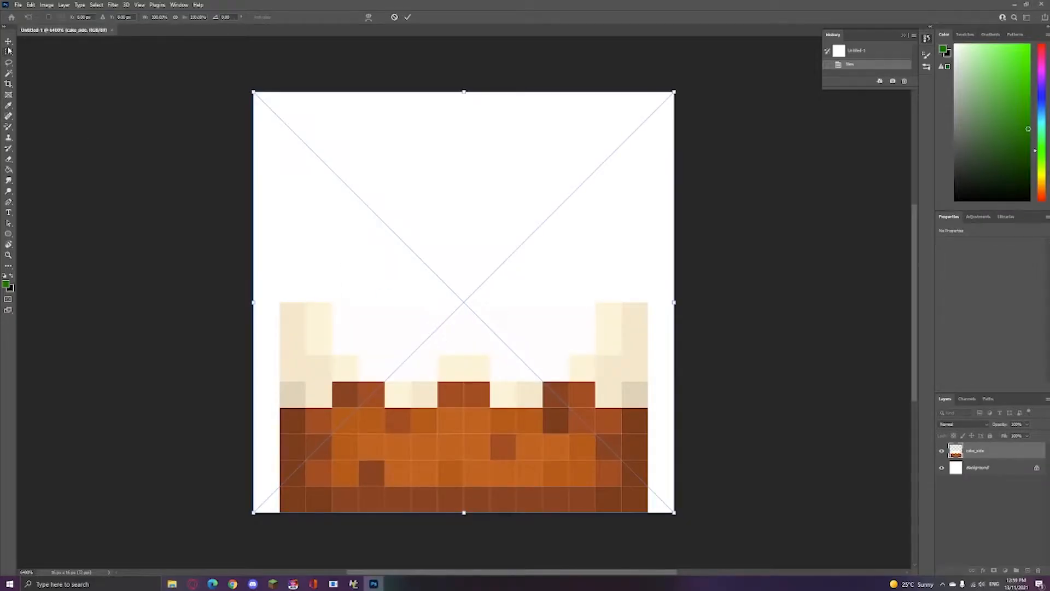
# Using the cake_side layer as colour reference, paint the first brown pixels of the cupcake base
pyautogui.click(941, 467)
pyautogui.click(345, 316)
pyautogui.click(345, 342)
pyautogui.click(371, 368)
pyautogui.click(941, 468)
pyautogui.click(942, 468)
pyautogui.click(476, 393)
pyautogui.click(504, 394)
pyautogui.click(941, 467)
pyautogui.click(942, 468)
# Fill the cupcake base's middle with orange and paint dark brown columns along both sides
pyautogui.moveTo(424, 342); pyautogui.dragTo(530, 341)
pyautogui.click(941, 467)
pyautogui.click(942, 467)
pyautogui.click(450, 368)
pyautogui.click(555, 316)
pyautogui.moveTo(371, 315); pyautogui.dragTo(370, 394)
pyautogui.moveTo(555, 316); pyautogui.dragTo(555, 393)
# Add reddish-brown accent pixels near the cupcake base's inner corners and retouch its speckle pixels
pyautogui.click(372, 316)
pyautogui.click(942, 468)
pyautogui.click(942, 468)
pyautogui.click(398, 368)
pyautogui.click(529, 368)
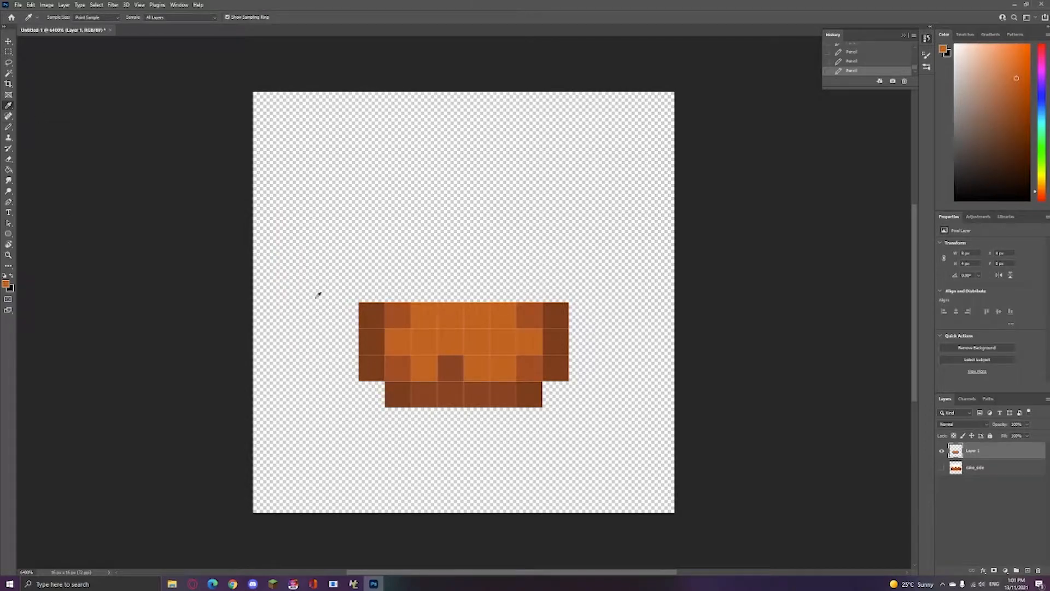
pyautogui.click(398, 342)
pyautogui.click(450, 368)
# Paint the row above the cupcake base with cream frosting drips, orange centre pixels and dark brown ends
pyautogui.click(942, 467)
pyautogui.click(942, 467)
pyautogui.moveTo(398, 289); pyautogui.dragTo(424, 288)
pyautogui.moveTo(503, 288); pyautogui.dragTo(529, 289)
pyautogui.moveTo(450, 289); pyautogui.dragTo(477, 289)
pyautogui.click(372, 288)
pyautogui.click(555, 288)
pyautogui.click(372, 289)
pyautogui.click(555, 289)
# Sample cream from the cake_side layer and paint both outer edges of the cupcake's frosting
pyautogui.click(941, 467)
pyautogui.click(384, 263)
pyautogui.click(942, 468)
pyautogui.moveTo(371, 263); pyautogui.dragTo(371, 236)
pyautogui.moveTo(555, 262); pyautogui.dragTo(555, 237)
pyautogui.click(942, 468)
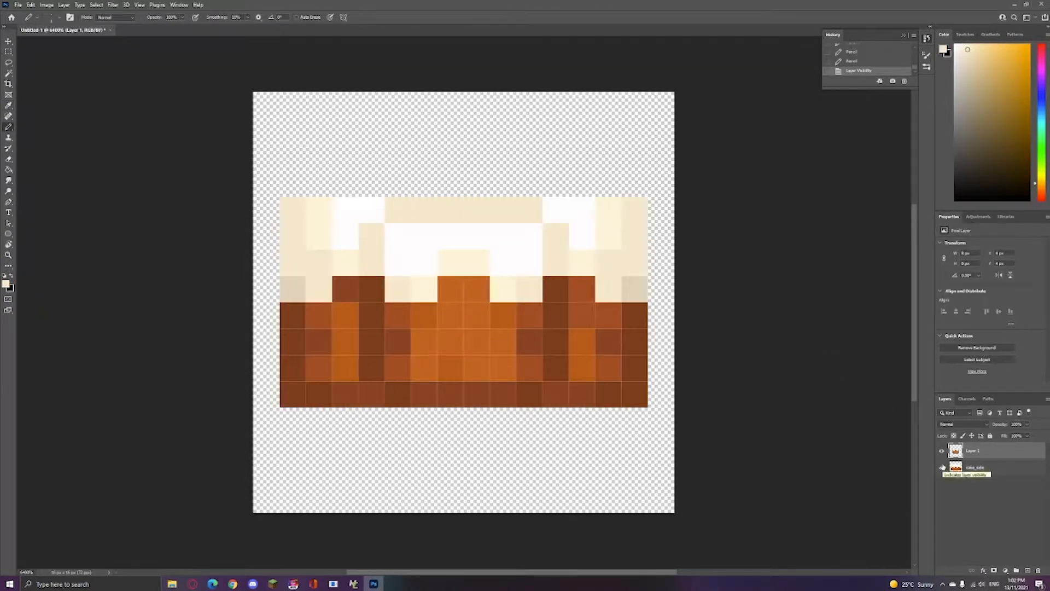
# Fill the interior of the cupcake's frosting and add accent pixels to it, using the cake_side layer as reference
pyautogui.click(941, 468)
pyautogui.click(942, 468)
pyautogui.moveTo(424, 236); pyautogui.dragTo(503, 263)
pyautogui.click(397, 236)
pyautogui.click(530, 237)
pyautogui.click(424, 236)
pyautogui.click(476, 262)
pyautogui.click(530, 236)
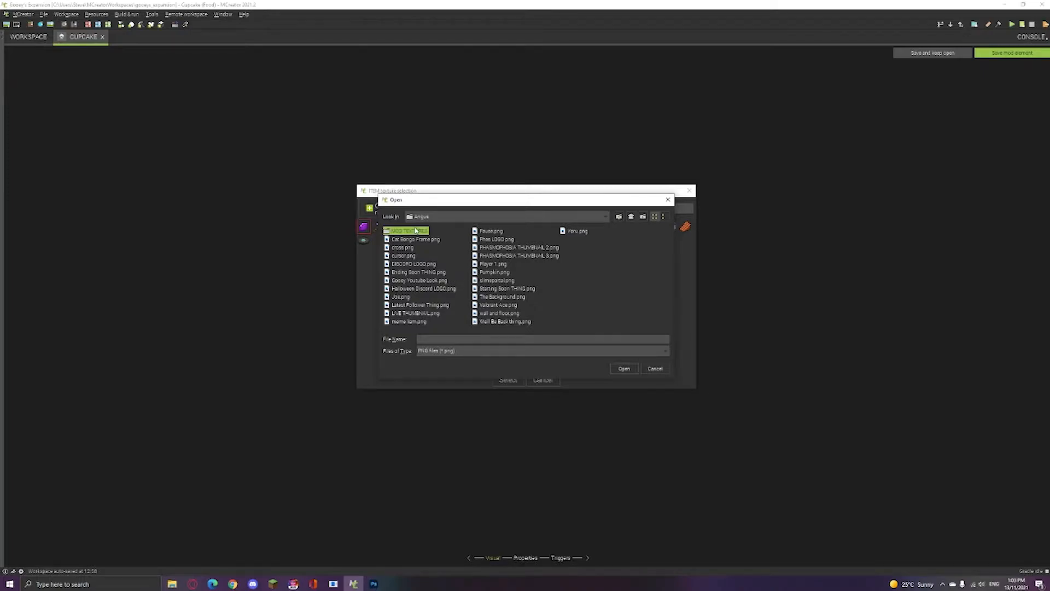
# Import CupCake.png from the MOD TEXTURES folder as the Cupcake food's texture and open the food's properties
pyautogui.doubleClick(415, 231)
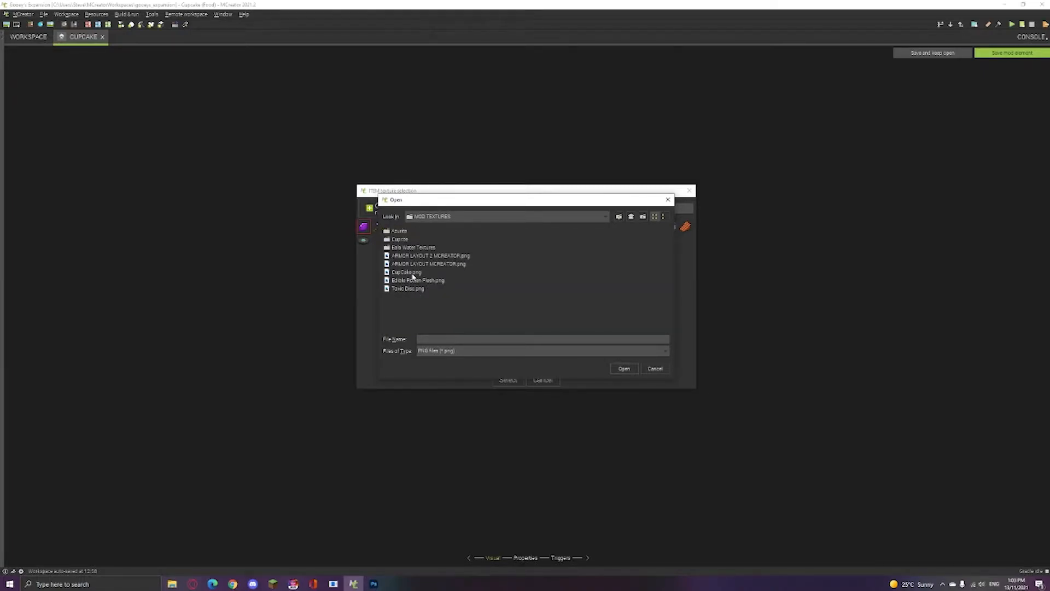
pyautogui.click(632, 370)
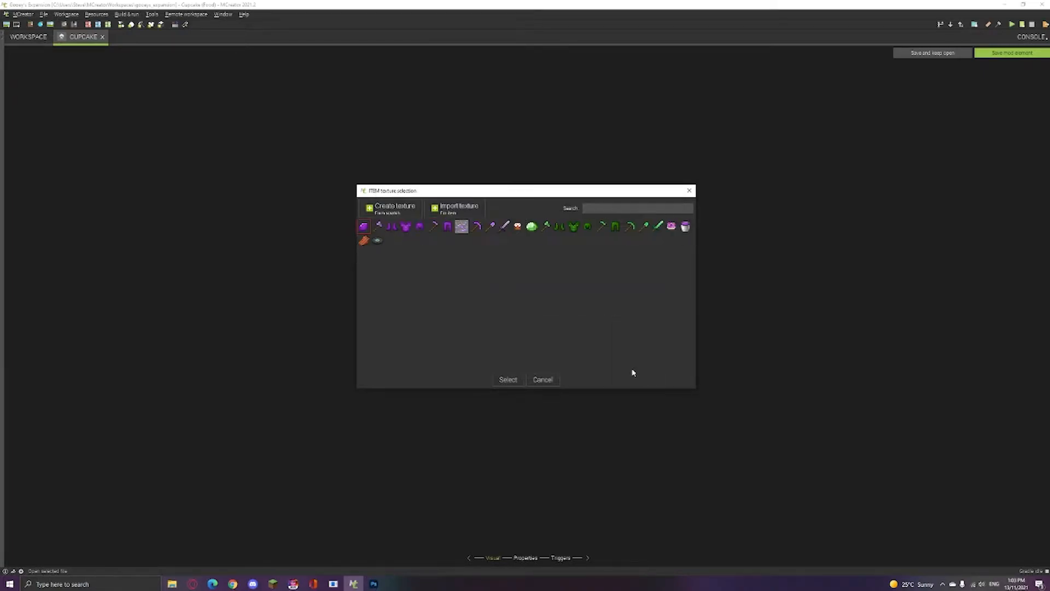
pyautogui.doubleClick(517, 226)
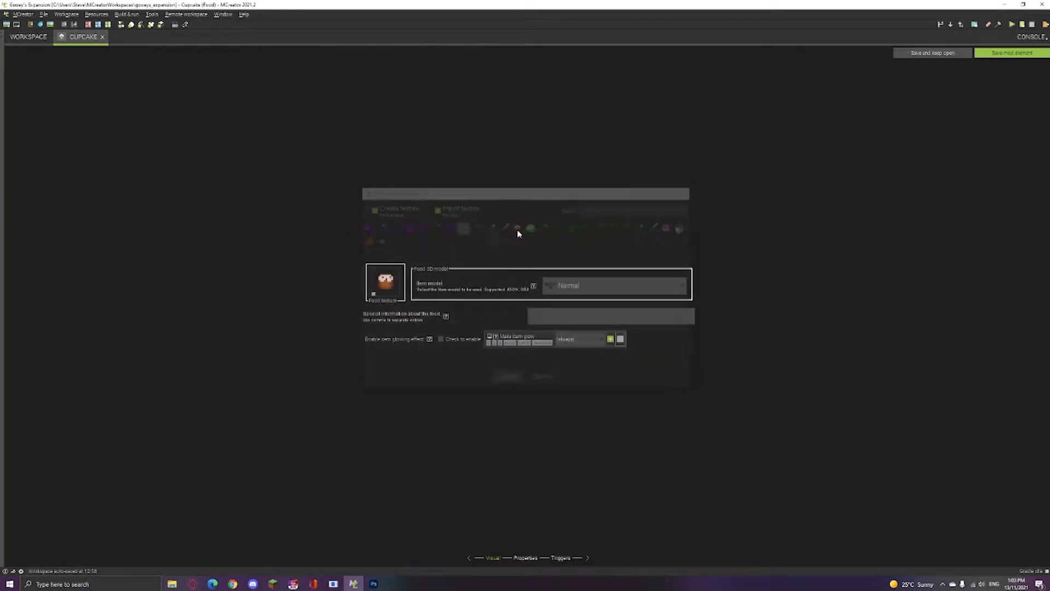
pyautogui.click(525, 558)
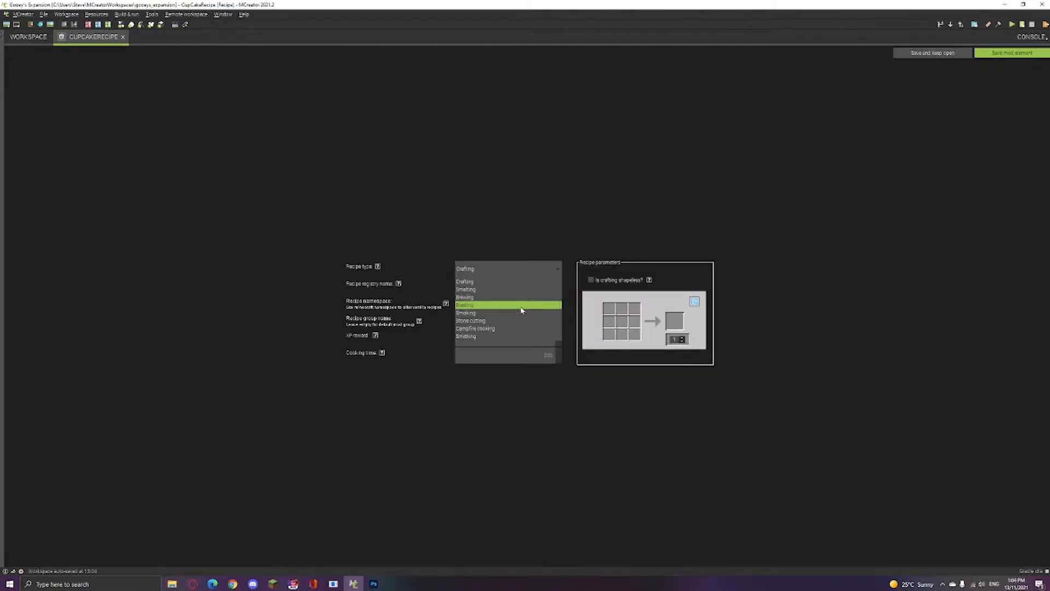
# Set the cupcake recipe's type to Crafting and choose an ingredient for the grid's upper middle slot
pyautogui.click(528, 265)
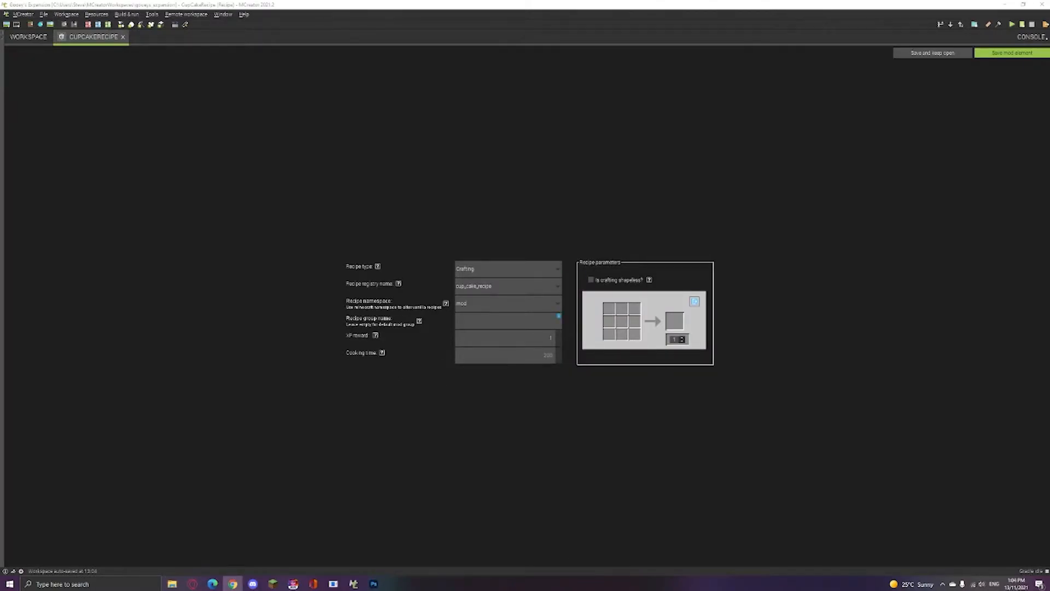
pyautogui.click(622, 308)
pyautogui.scroll(-20, 514, 294)
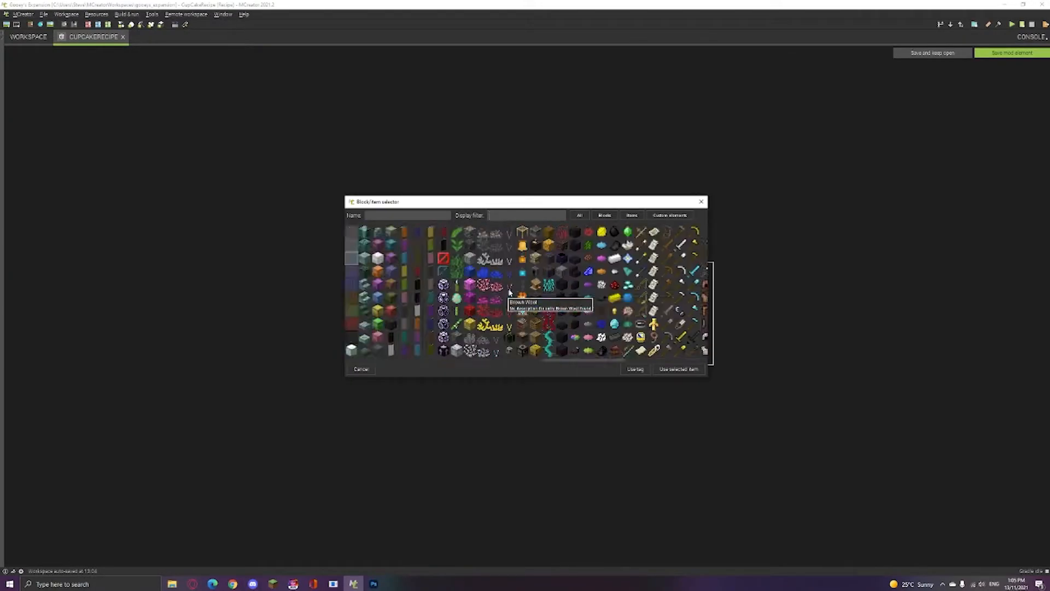
pyautogui.doubleClick(613, 352)
# Complete the cupcake recipe with ingredients in the grid's lower two rows and save the mod element
pyautogui.click(622, 321)
pyautogui.scroll(-5, 458, 289)
pyautogui.click(526, 233)
pyautogui.scroll(-10, 638, 305)
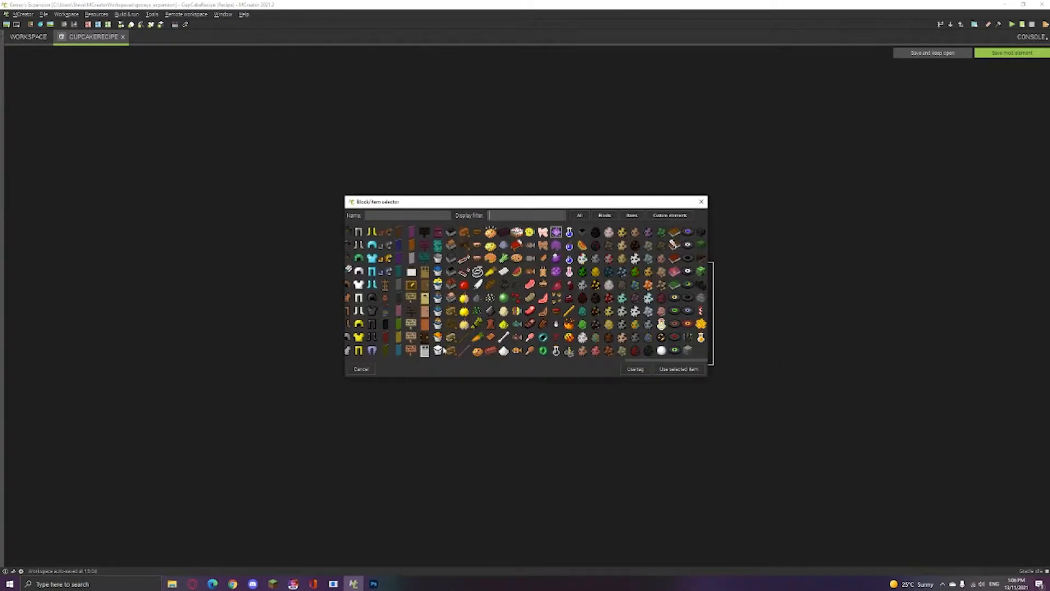
pyautogui.doubleClick(682, 340)
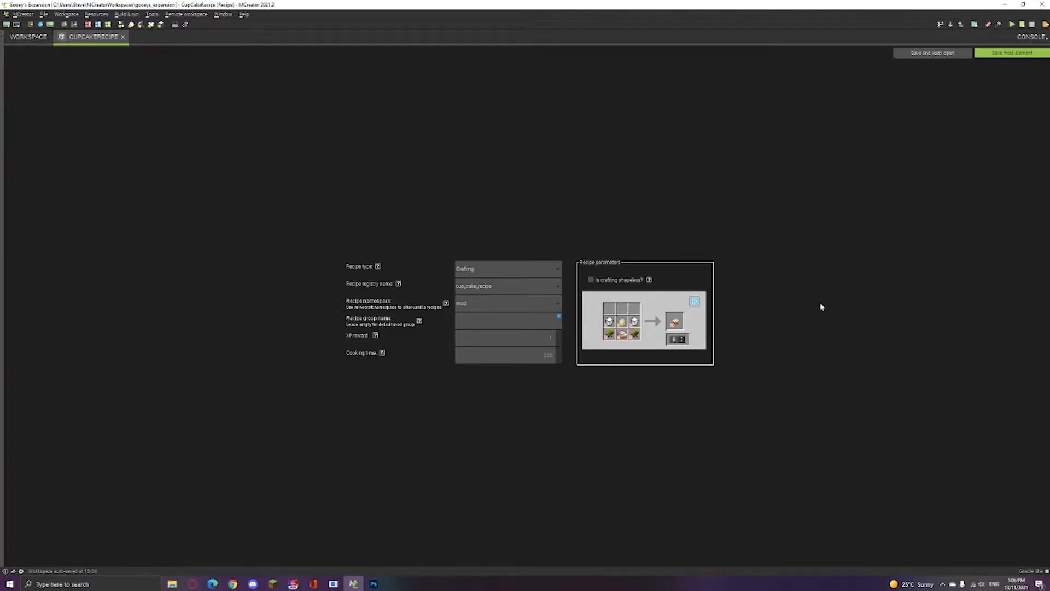
pyautogui.click(1005, 54)
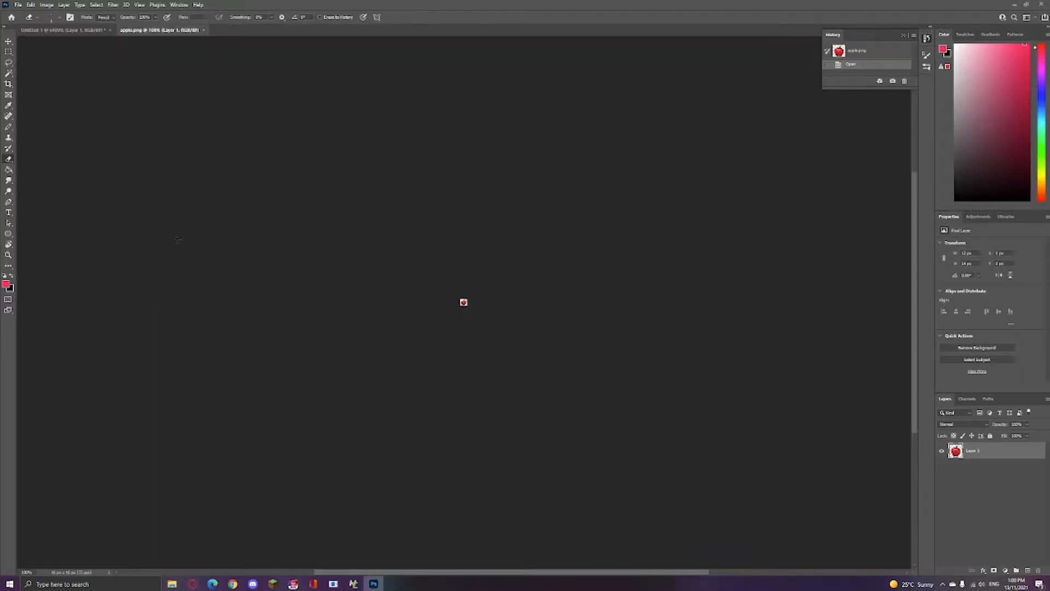
# Select the entire canvas of apple.png with the Rectangular Marquee tool
pyautogui.hotkey('ctrl', '+')
pyautogui.hotkey('ctrl', '+')
pyautogui.hotkey('ctrl', '+')
pyautogui.hotkey('ctrl', '+')
pyautogui.hotkey('ctrl', '+')
pyautogui.hotkey('ctrl', '+')
pyautogui.hotkey('ctrl', '+')
pyautogui.hotkey('ctrl', '+')
pyautogui.hotkey('ctrl', '+')
pyautogui.hotkey('ctrl', '-')
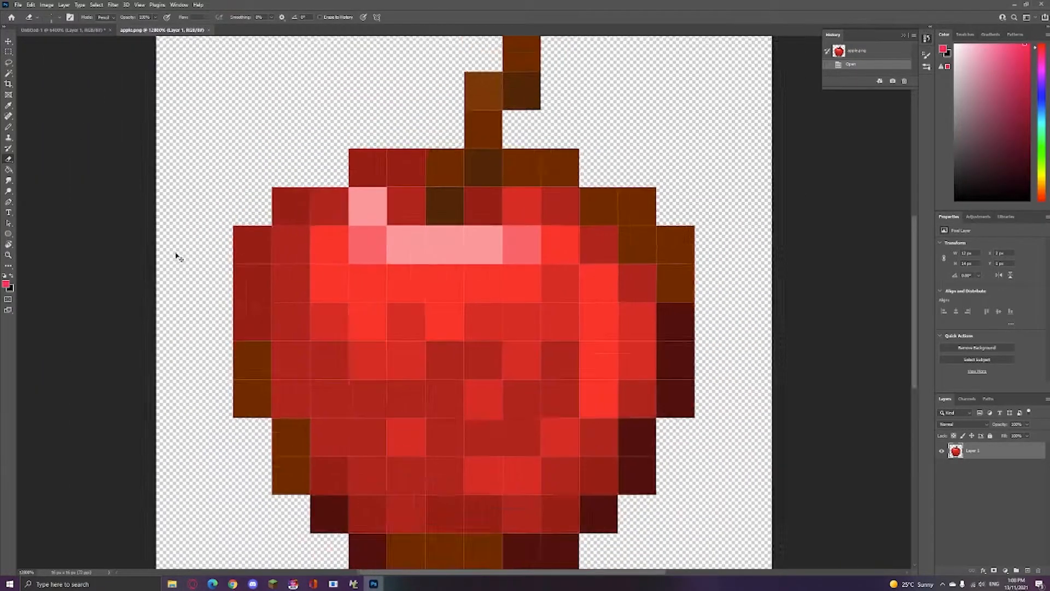
pyautogui.scroll(-1, 91, 110)
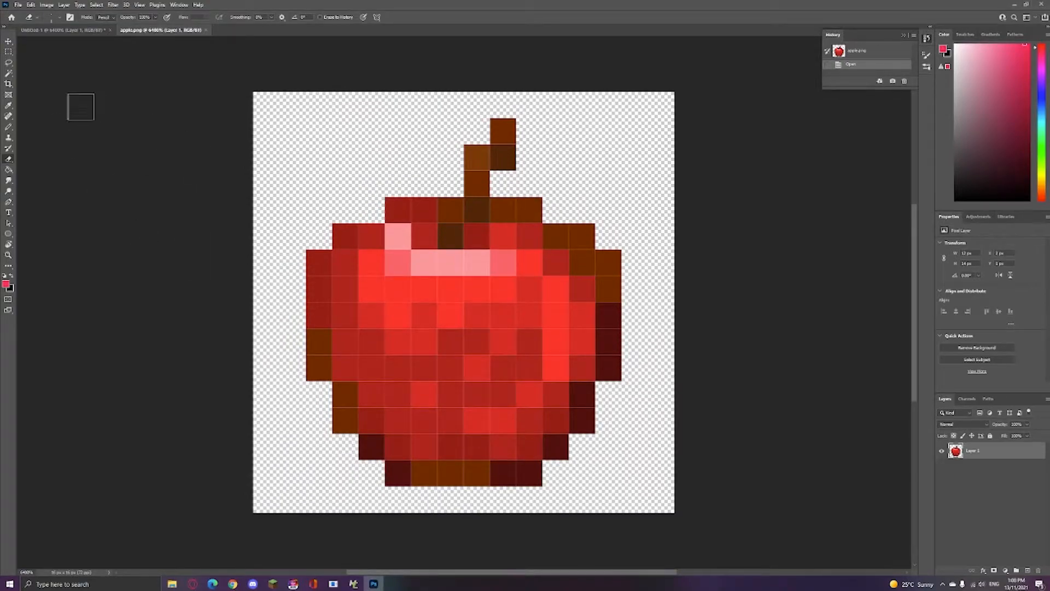
pyautogui.click(9, 52)
pyautogui.moveTo(197, 63); pyautogui.dragTo(684, 522)
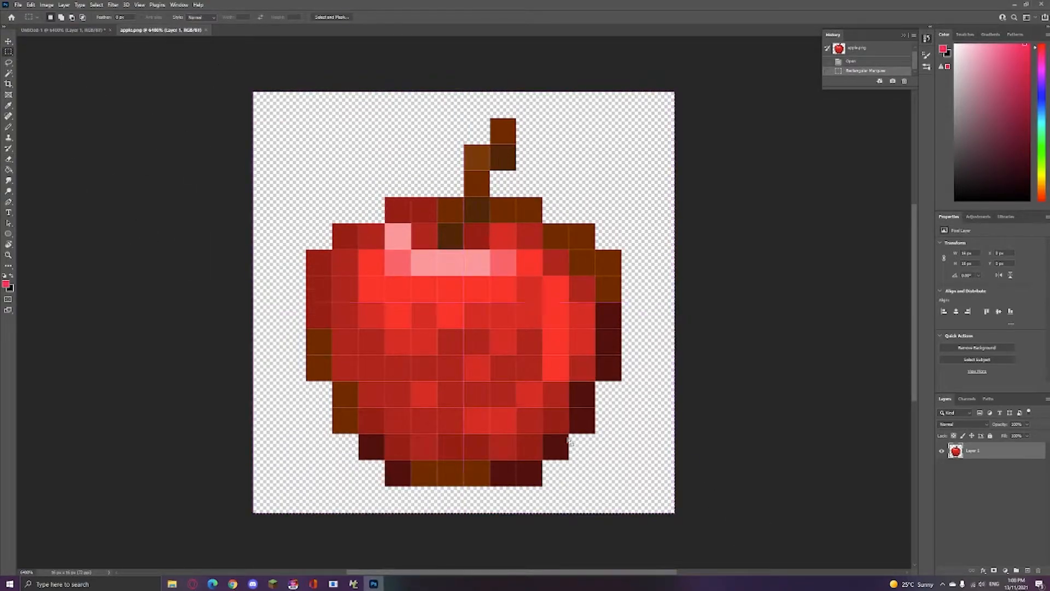
# Recolor the whole apple teal with the Color Replacement tool and repaint its upper highlight pixels with an adjusted teal shade
pyautogui.click(63, 30)
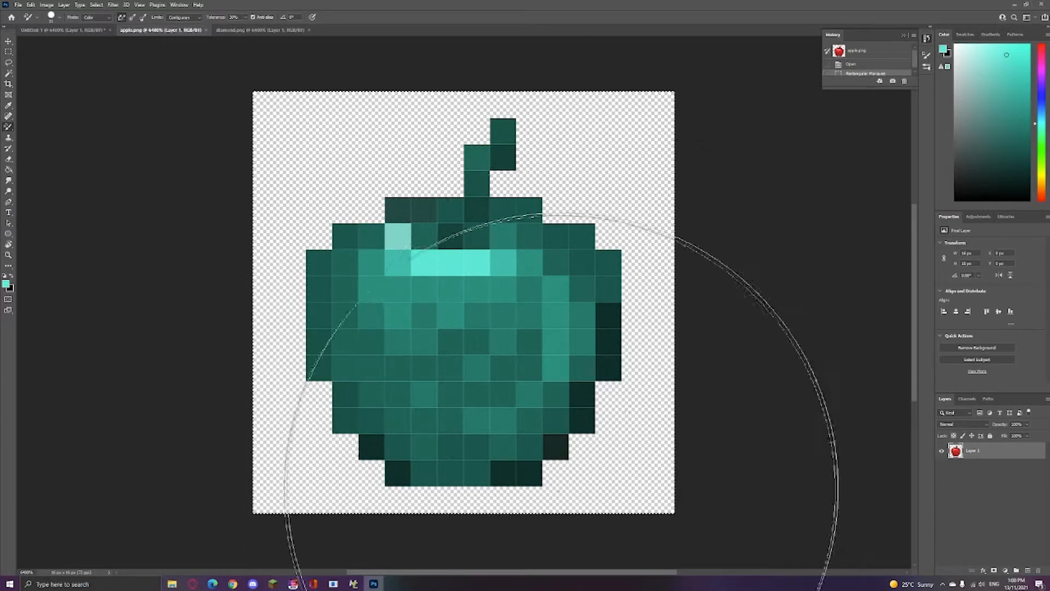
pyautogui.moveTo(561, 490); pyautogui.dragTo(482, 487)
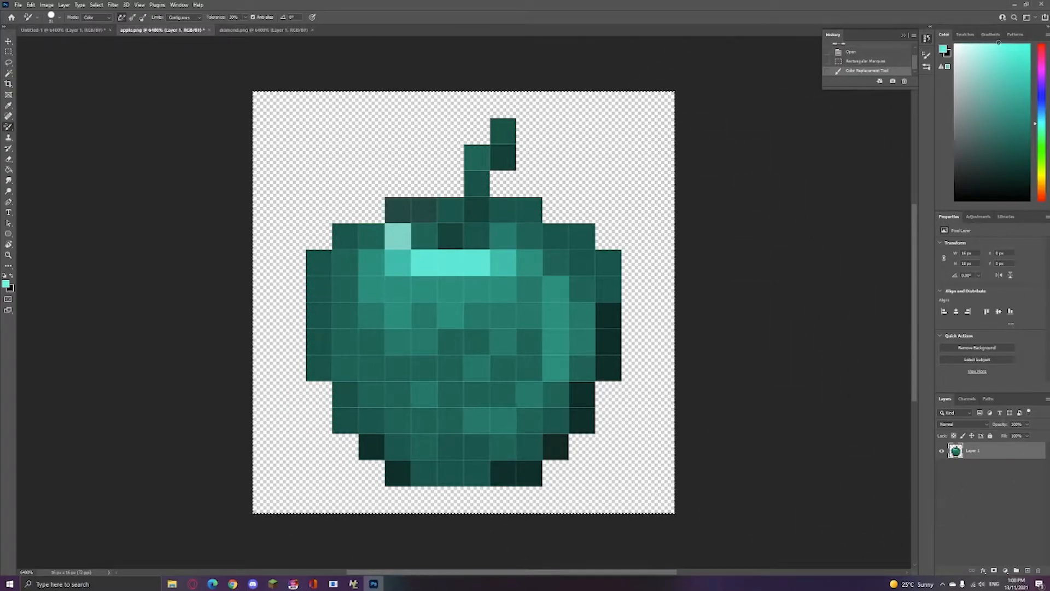
pyautogui.moveTo(1001, 44); pyautogui.dragTo(993, 44)
pyautogui.moveTo(409, 241)
pyautogui.mouseDown()
pyautogui.moveTo(412, 207)
pyautogui.moveTo(506, 252)
pyautogui.mouseUp()
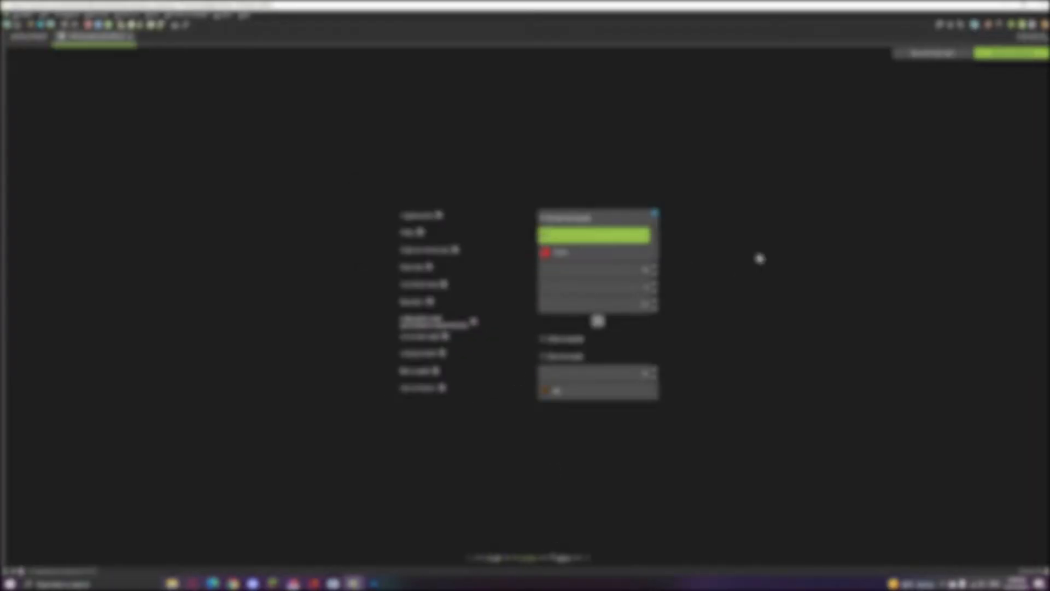
# Look through the procedure editor's block categories for blocks that suit the food item's procedure
pyautogui.moveTo(643, 287); pyautogui.dragTo(675, 289)
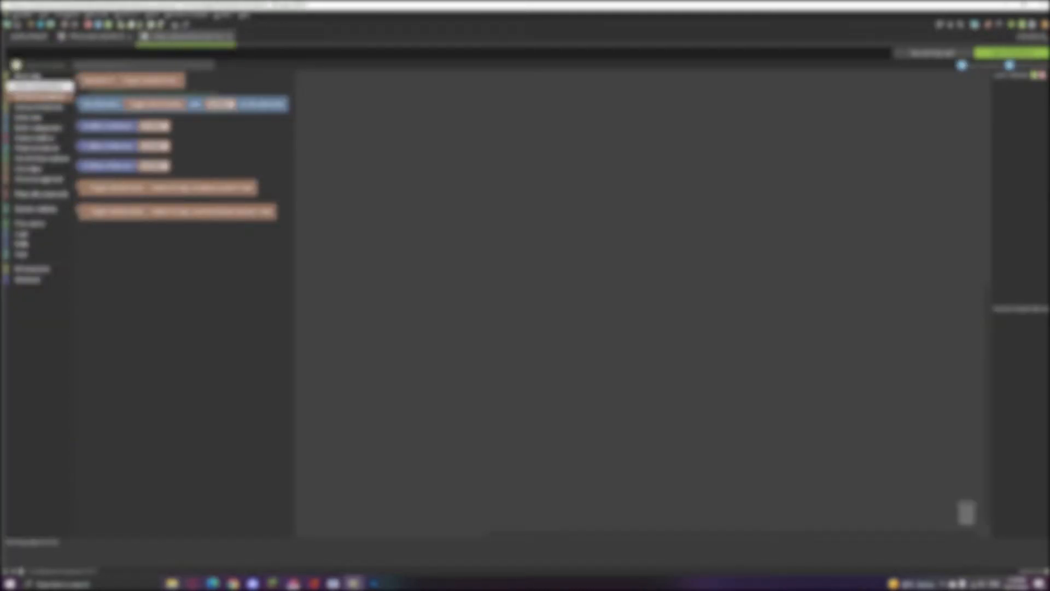
pyautogui.click(44, 138)
pyautogui.click(33, 169)
pyautogui.click(38, 107)
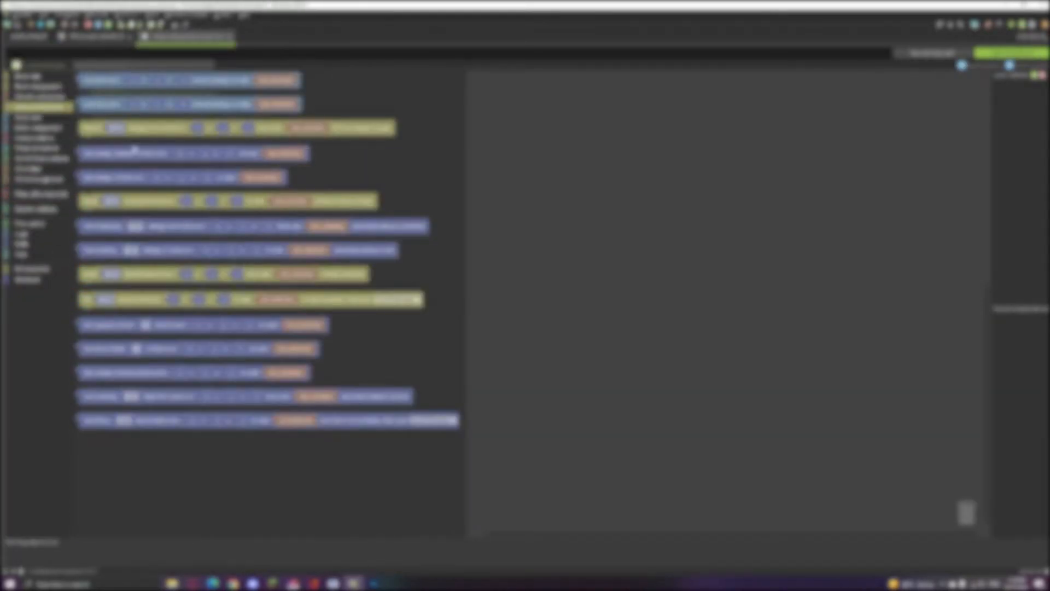
pyautogui.click(34, 88)
pyautogui.click(29, 78)
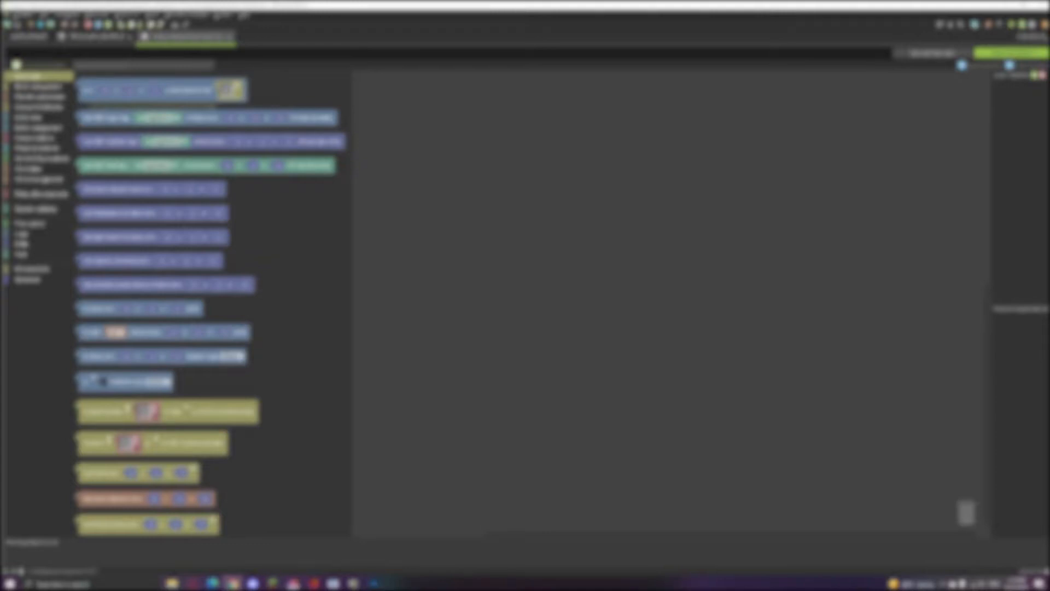
pyautogui.click(29, 118)
pyautogui.click(38, 128)
pyautogui.click(22, 244)
pyautogui.click(28, 279)
pyautogui.click(38, 128)
pyautogui.scroll(-8, 171, 304)
pyautogui.click(28, 118)
pyautogui.scroll(-5, 150, 171)
pyautogui.click(38, 87)
pyautogui.click(29, 76)
pyautogui.click(39, 149)
pyautogui.scroll(-5, 97, 148)
pyautogui.click(22, 244)
pyautogui.click(22, 255)
pyautogui.click(31, 224)
pyautogui.moveTo(88, 82); pyautogui.dragTo(139, 177)
pyautogui.click(39, 137)
pyautogui.click(22, 244)
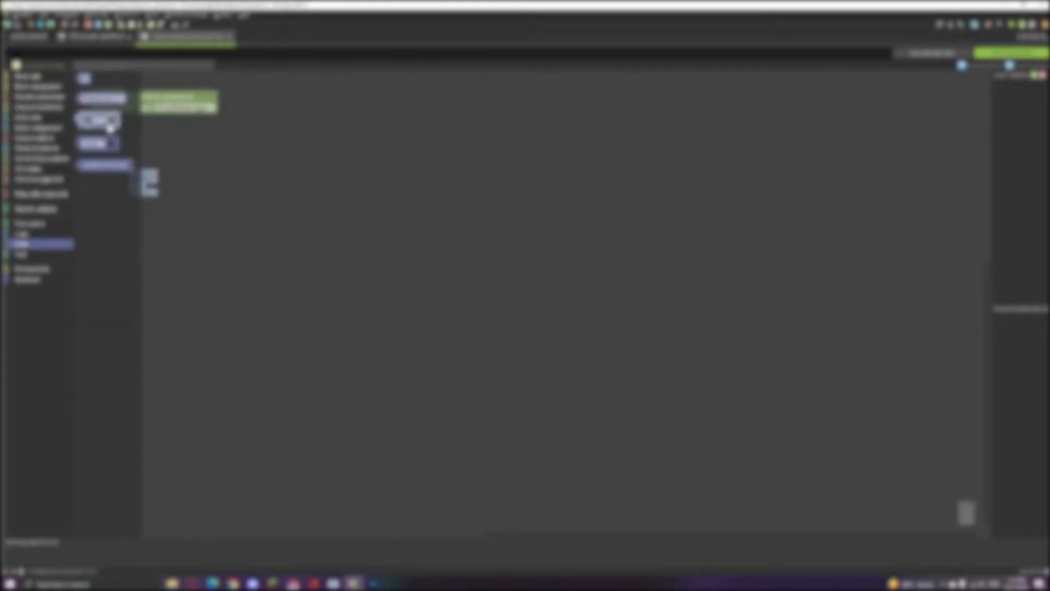
pyautogui.moveTo(88, 99); pyautogui.dragTo(196, 198)
pyautogui.click(22, 254)
pyautogui.click(22, 244)
pyautogui.moveTo(82, 99); pyautogui.dragTo(81, 102)
pyautogui.hotkey('ctrl', 'z')
pyautogui.hotkey('ctrl', 'z')
pyautogui.hotkey('ctrl', 'z')
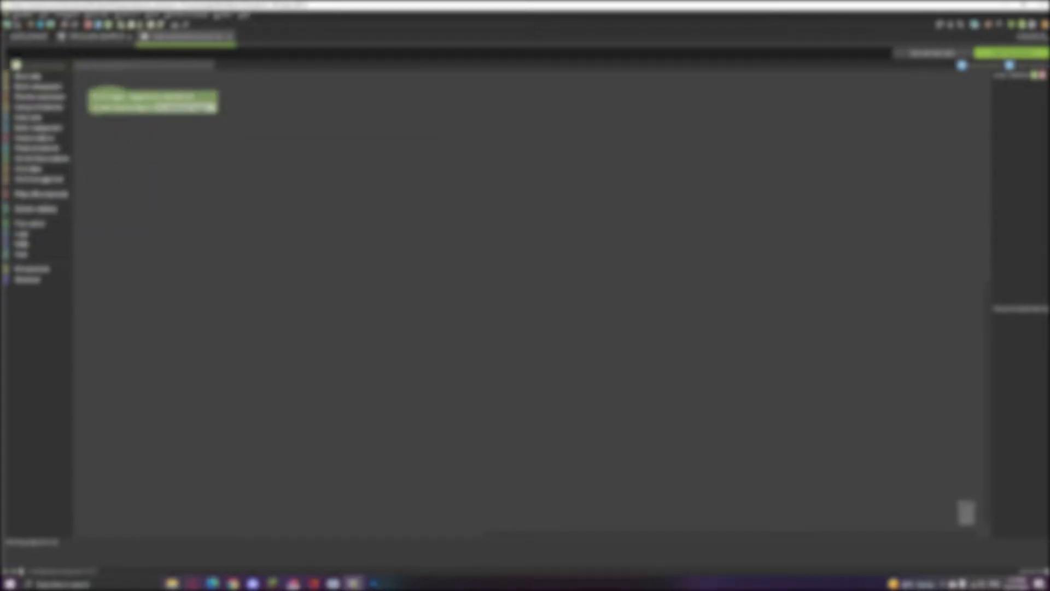
pyautogui.click(234, 584)
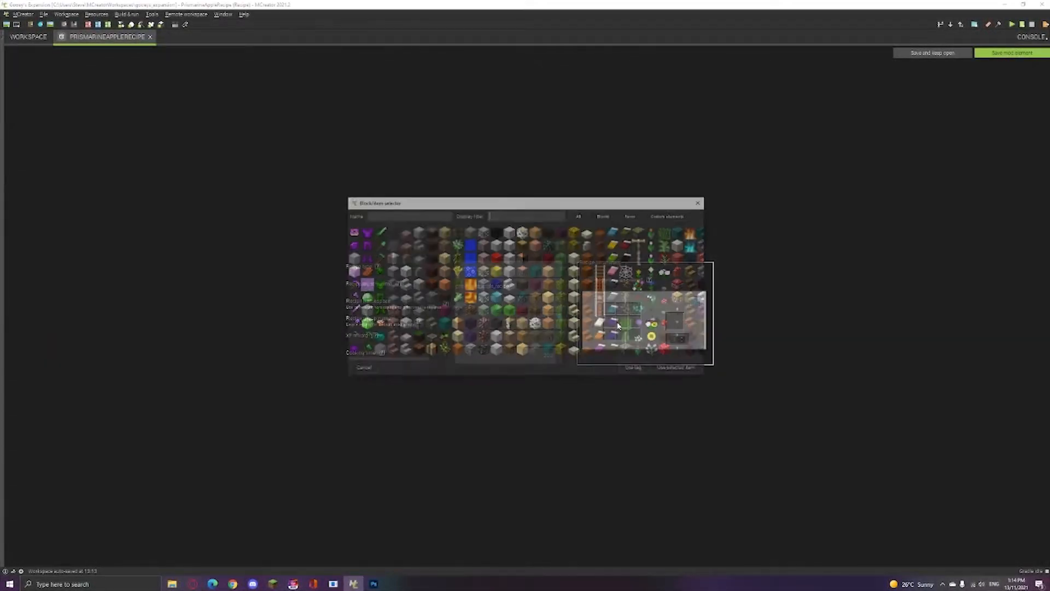
# Place an apple in the centre slot of the prismarine apple recipe's crafting grid
pyautogui.hscroll(10, 507, 307)
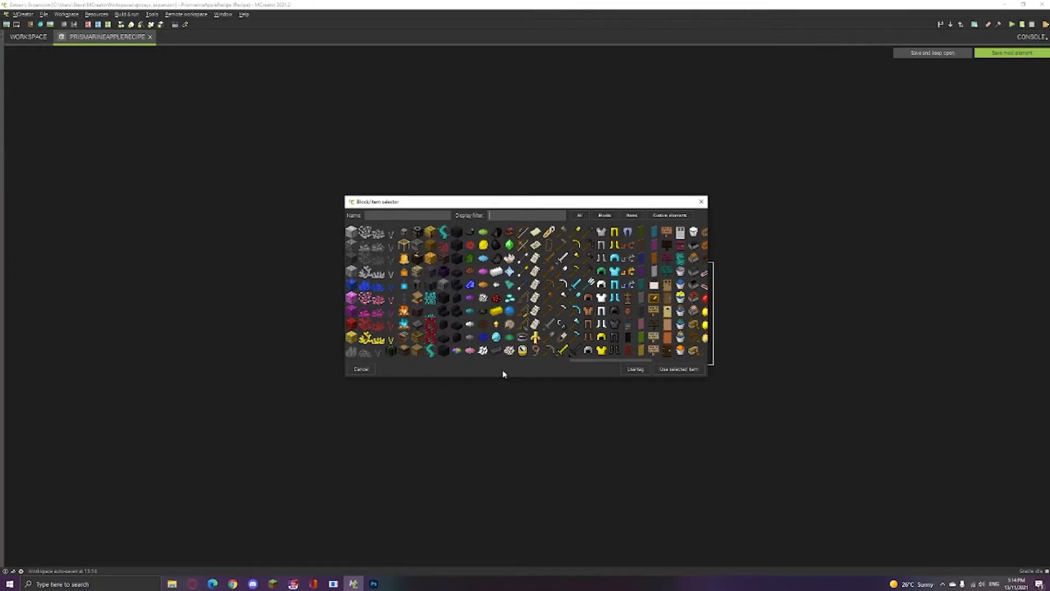
pyautogui.hscroll(5, 498, 359)
pyautogui.doubleClick(471, 300)
# Fill the three upper slots of the crafting grid with prismarine shards, filtering the item list by "pr"
pyautogui.click(606, 308)
pyautogui.write('pri')
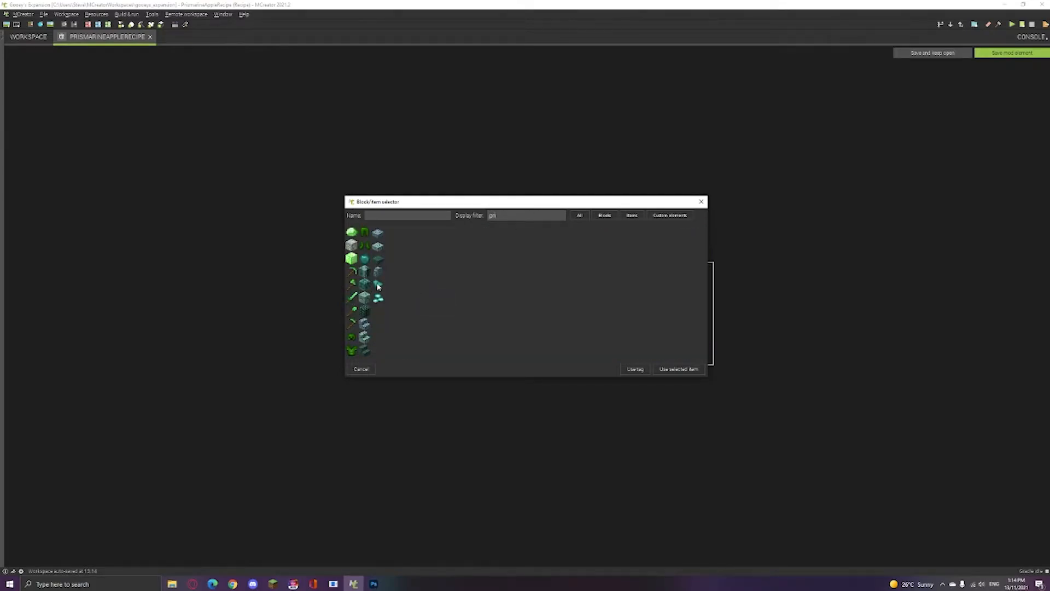
pyautogui.doubleClick(377, 286)
pyautogui.click(621, 309)
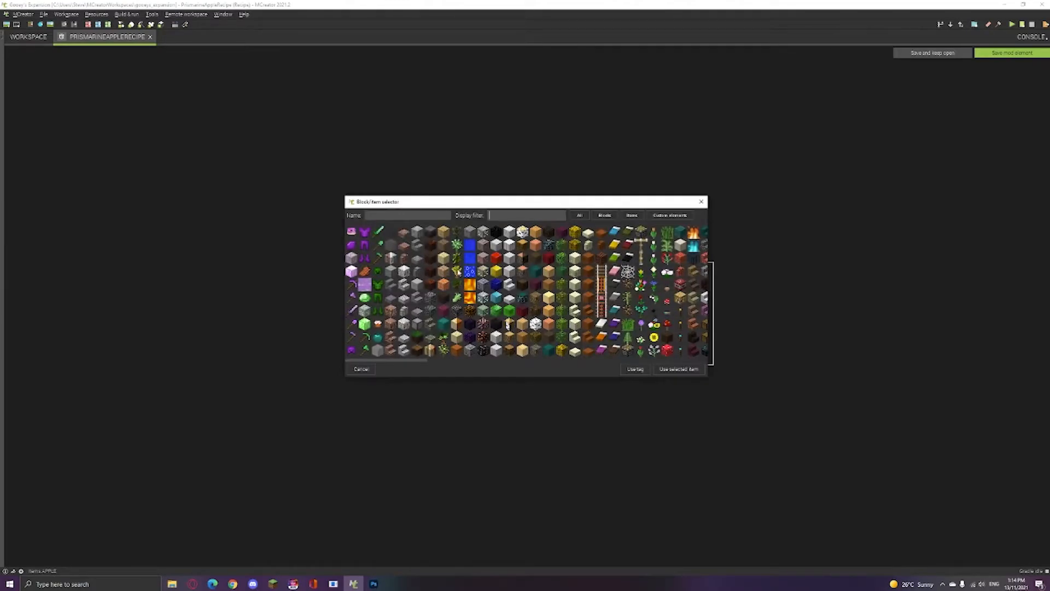
pyautogui.write('pr')
pyautogui.doubleClick(430, 246)
pyautogui.click(639, 311)
pyautogui.write('pr')
pyautogui.doubleClick(429, 246)
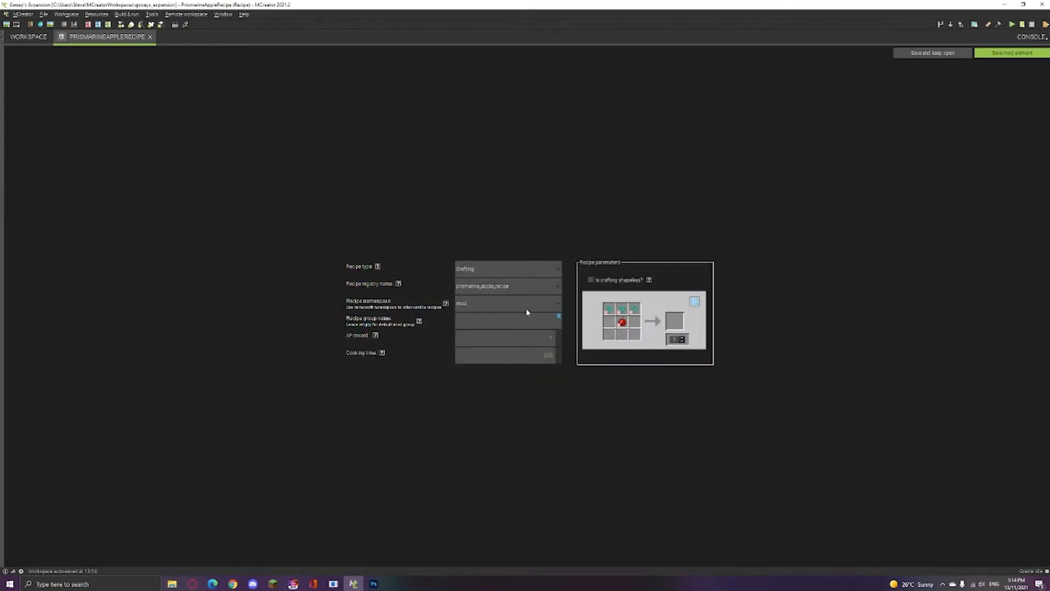
# Place prismarine shards on both sides of the apple in the crafting grid's middle row
pyautogui.click(604, 320)
pyautogui.write('pr')
pyautogui.doubleClick(431, 247)
pyautogui.click(638, 323)
pyautogui.write('pr')
pyautogui.doubleClick(432, 247)
# Fill the crafting grid's lower row with prismarine shards and set the prismarine apple as the recipe's result
pyautogui.click(605, 336)
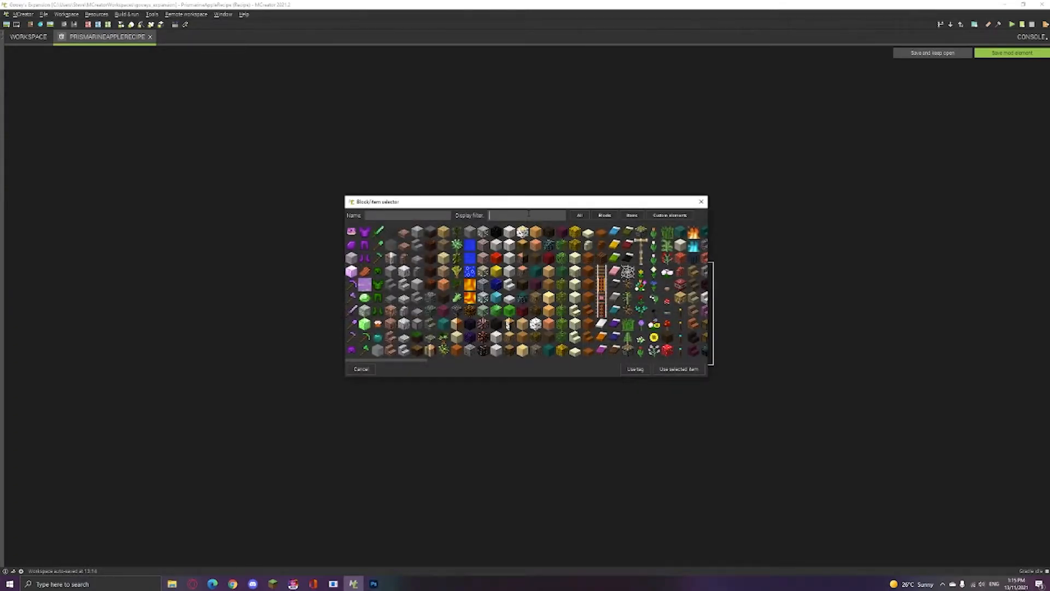
pyautogui.write('pr')
pyautogui.doubleClick(436, 247)
pyautogui.click(622, 335)
pyautogui.write('pr')
pyautogui.doubleClick(429, 248)
pyautogui.click(632, 336)
pyautogui.write('p')
pyautogui.doubleClick(428, 251)
pyautogui.click(675, 321)
pyautogui.doubleClick(377, 337)
# Open the %appdata% folder through Windows search and export the built mod without donating
pyautogui.click(102, 584)
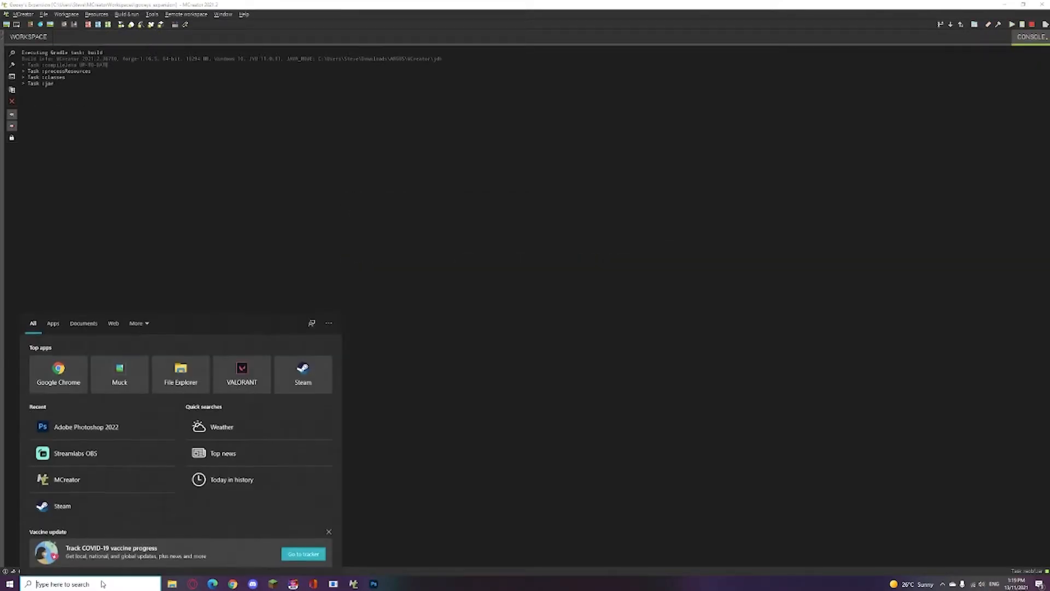
pyautogui.write('%ap')
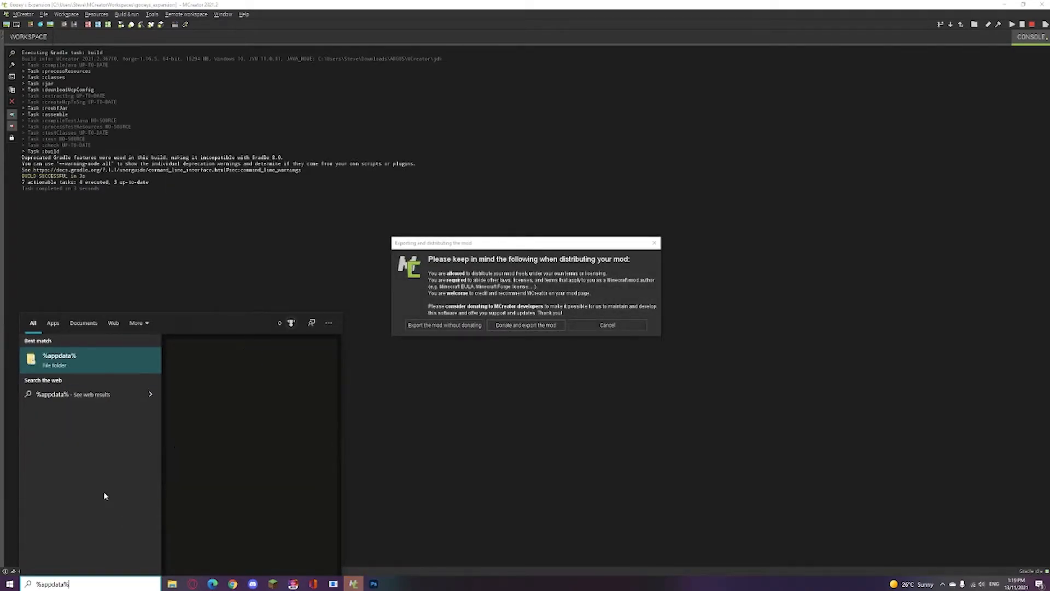
pyautogui.click(96, 361)
pyautogui.click(444, 325)
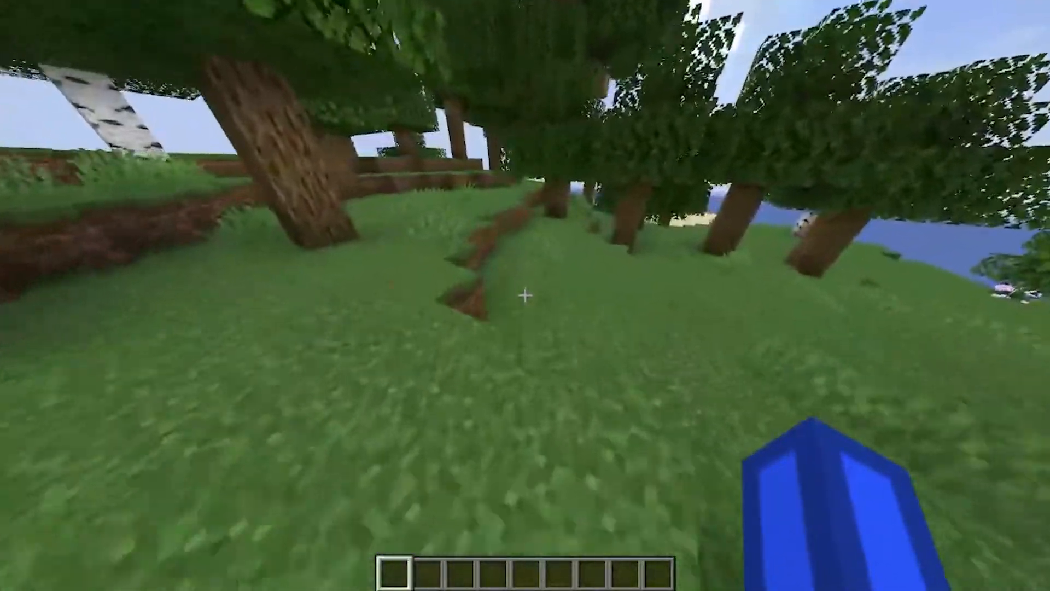
# In Minecraft, put the azurite pickaxe, axe, shovel and hoe from the creative Tools items into hotbar slots 2 to 5
pyautogui.press('e')
pyautogui.click(514, 430)
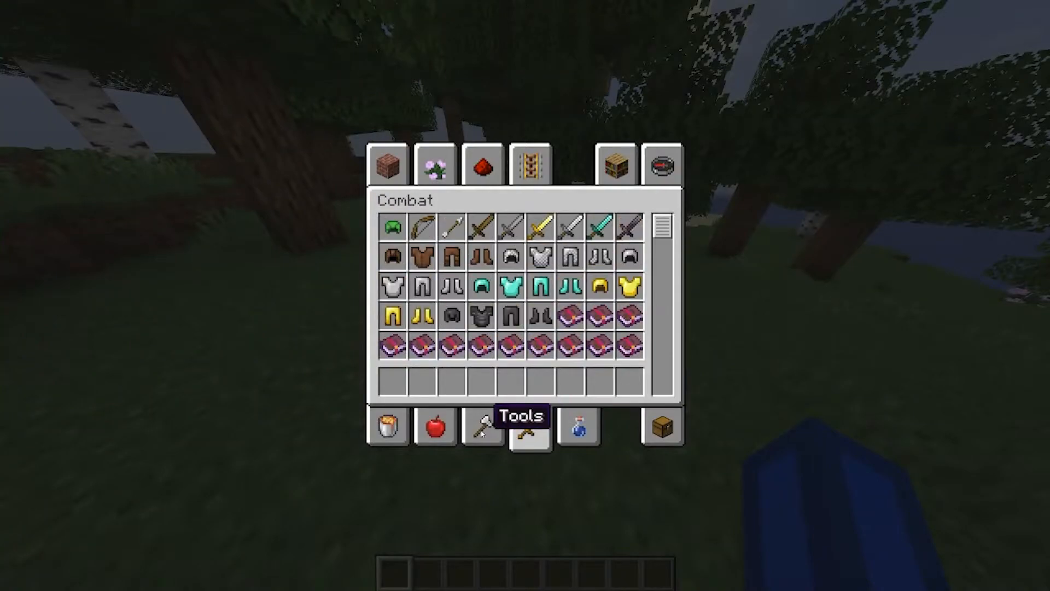
pyautogui.click(481, 429)
pyautogui.scroll(-3, 566, 311)
pyautogui.click(481, 315)
pyautogui.click(423, 381)
pyautogui.click(493, 376)
pyautogui.click(512, 388)
# Add the azurite sword to the first hotbar slot and the four azurite armor pieces to the last four slots
pyautogui.click(530, 429)
pyautogui.scroll(-3, 519, 328)
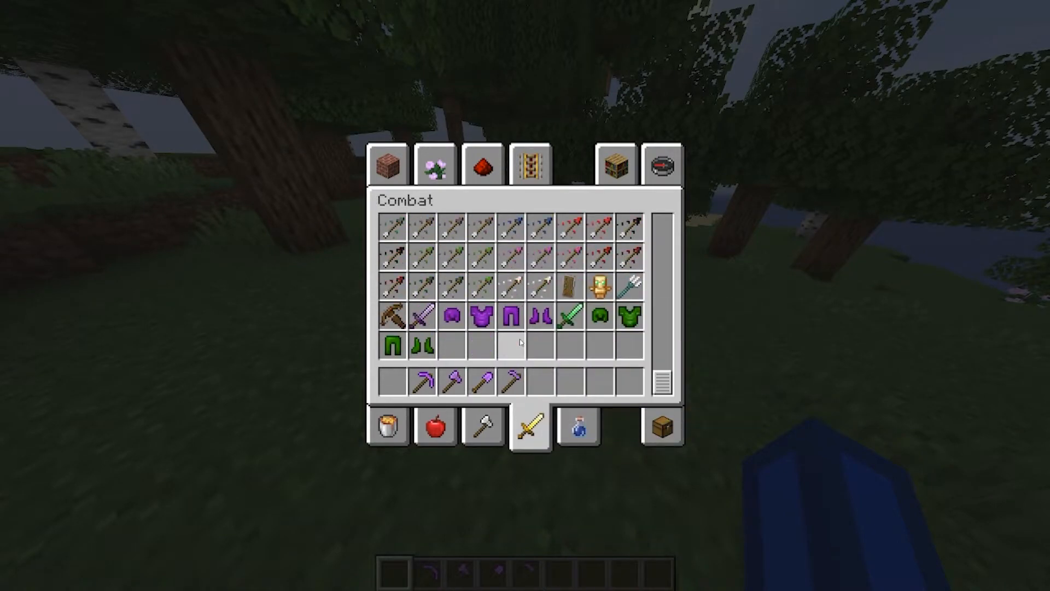
pyautogui.click(423, 316)
pyautogui.click(395, 381)
pyautogui.click(452, 316)
pyautogui.click(540, 381)
pyautogui.click(481, 315)
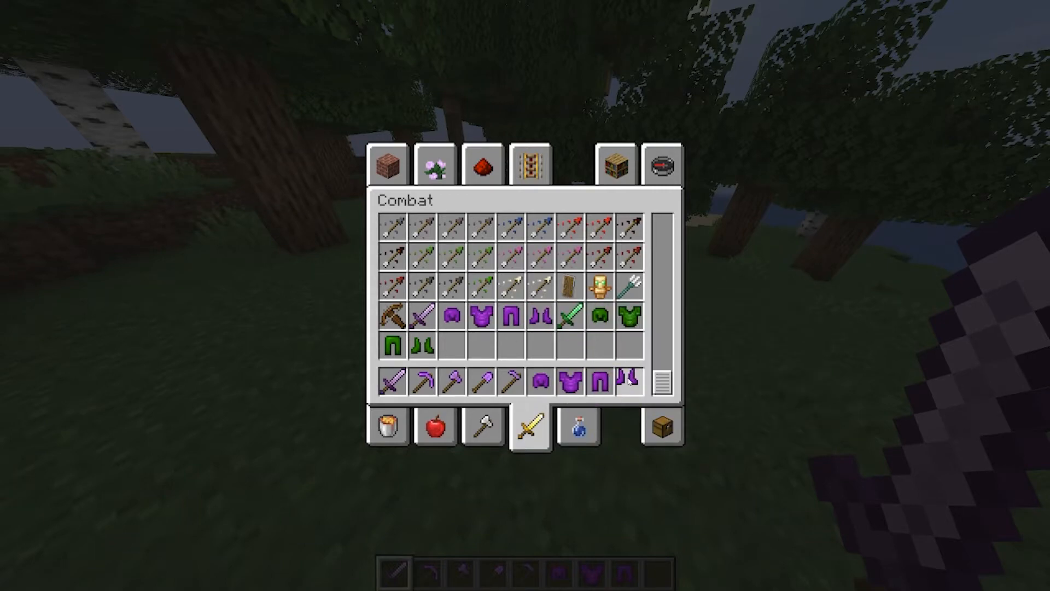
pyautogui.click(629, 380)
# Equip the azurite helmet, chestplate, leggings and boots from the hotbar in the survival inventory
pyautogui.click(659, 429)
pyautogui.keyDown('shift'); pyautogui.click(559, 393); pyautogui.keyUp('shift')
pyautogui.keyDown('shift'); pyautogui.click(540, 381); pyautogui.keyUp('shift')
pyautogui.keyDown('shift'); pyautogui.click(600, 381); pyautogui.keyUp('shift')
pyautogui.keyDown('shift'); pyautogui.click(629, 381); pyautogui.keyUp('shift')
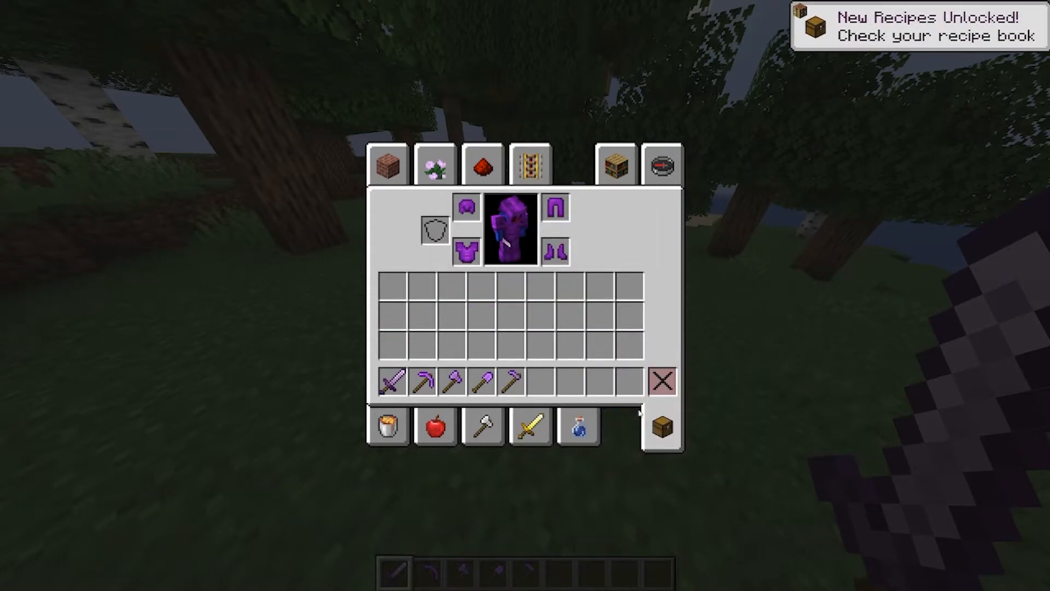
# Examine the equipped azurite armor on the character in third-person view and return to first person
pyautogui.press('e')
pyautogui.press('F5')
pyautogui.press('F5')
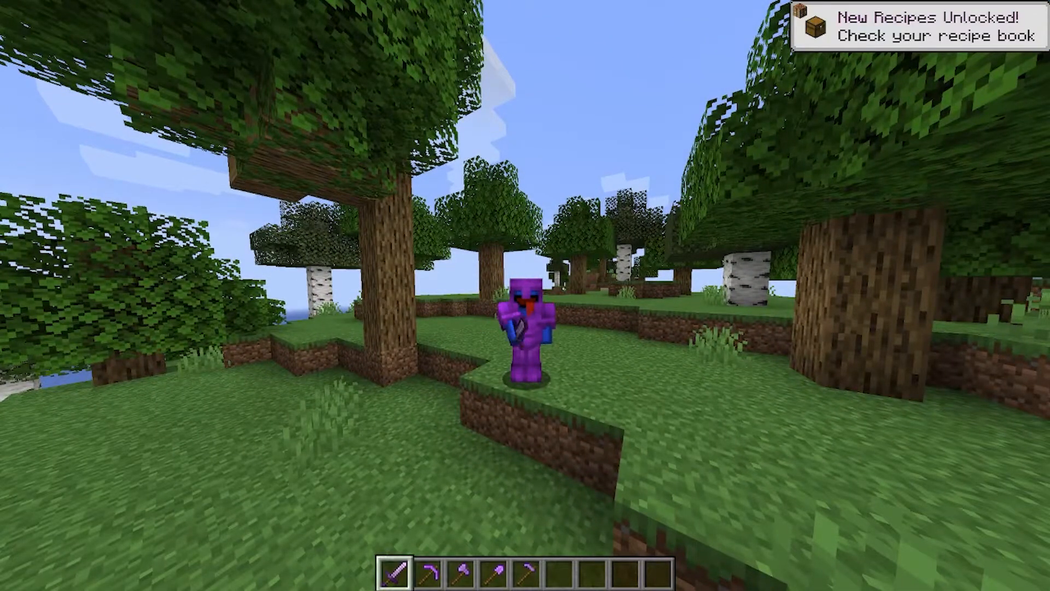
pyautogui.press('F5')
pyautogui.press('w')
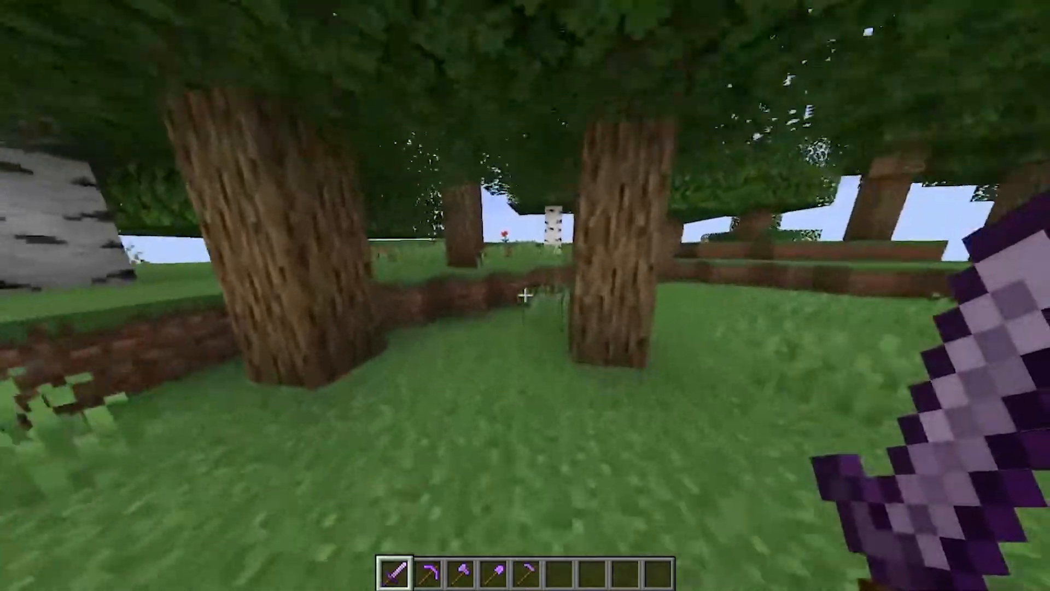
pyautogui.press('space')
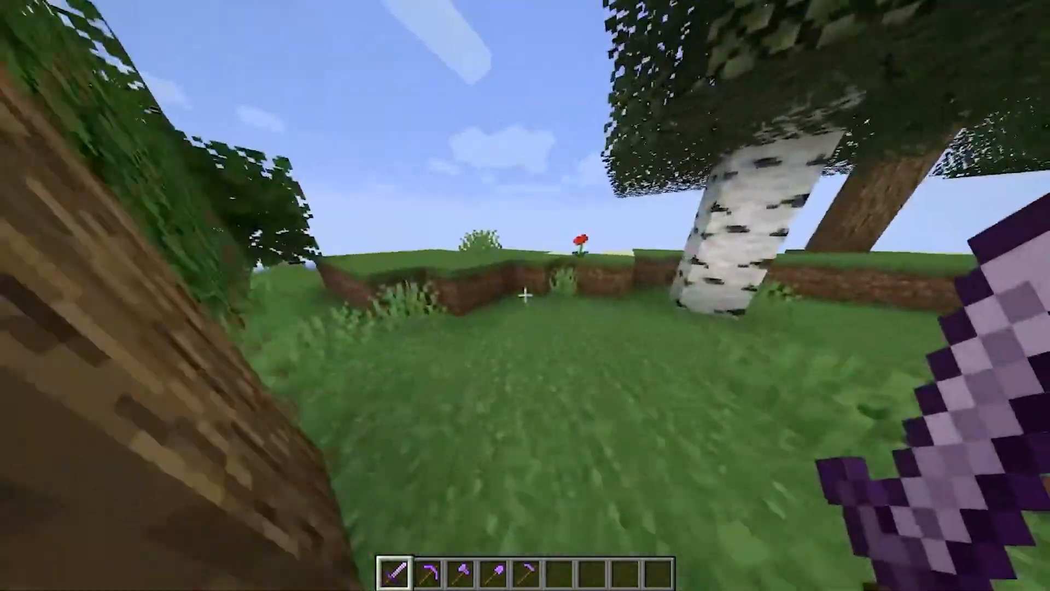
pyautogui.press('space')
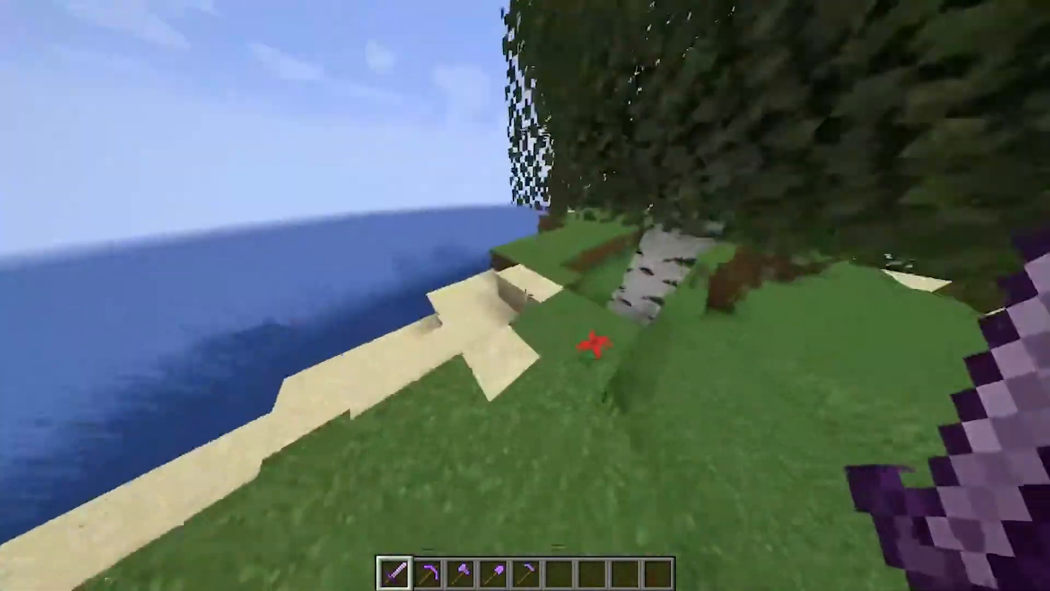
pyautogui.press('w')
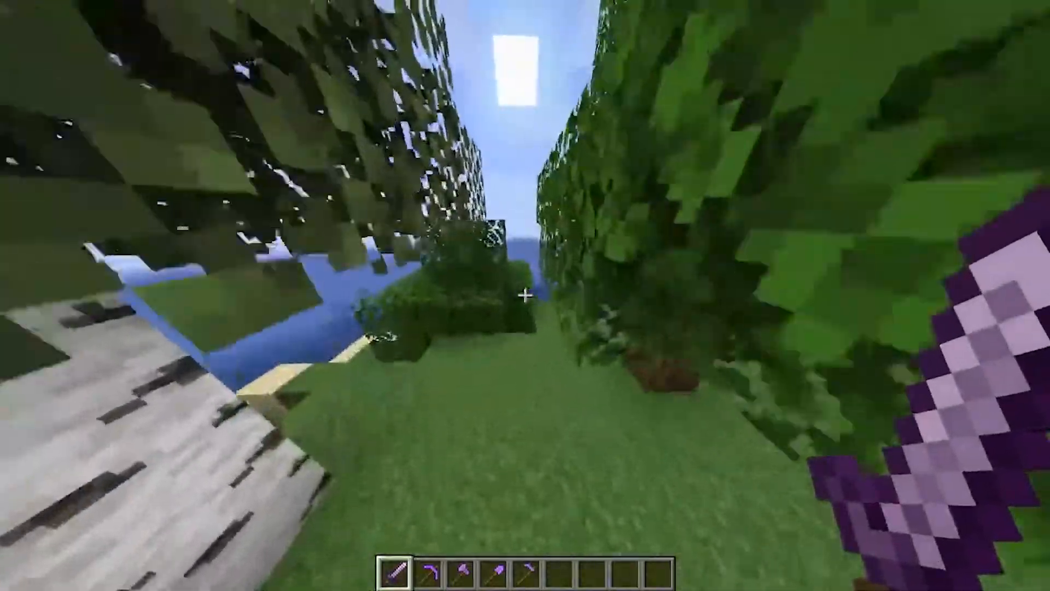
pyautogui.press('w')
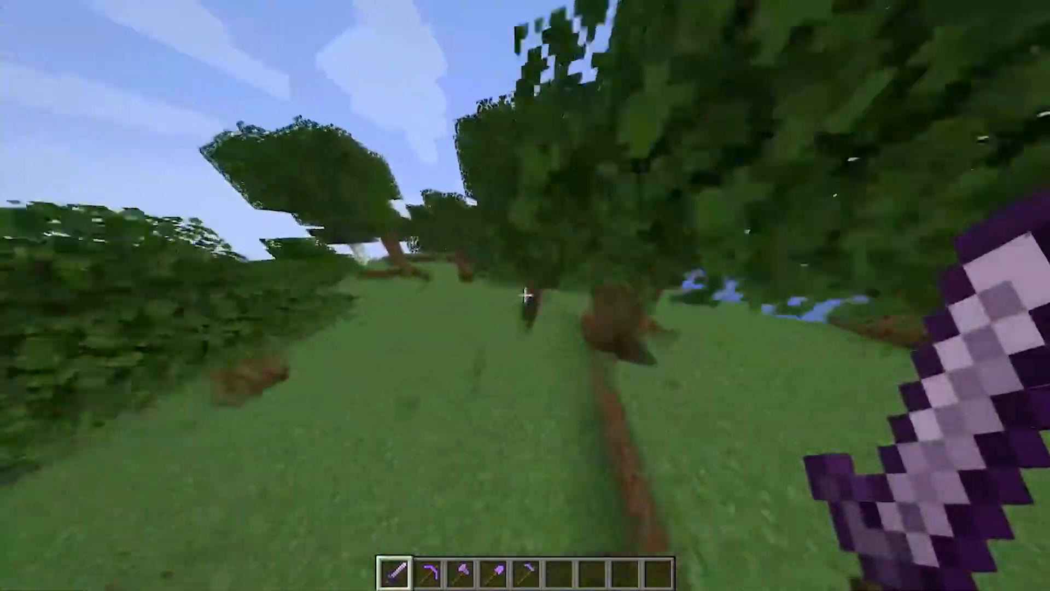
pyautogui.press('w')
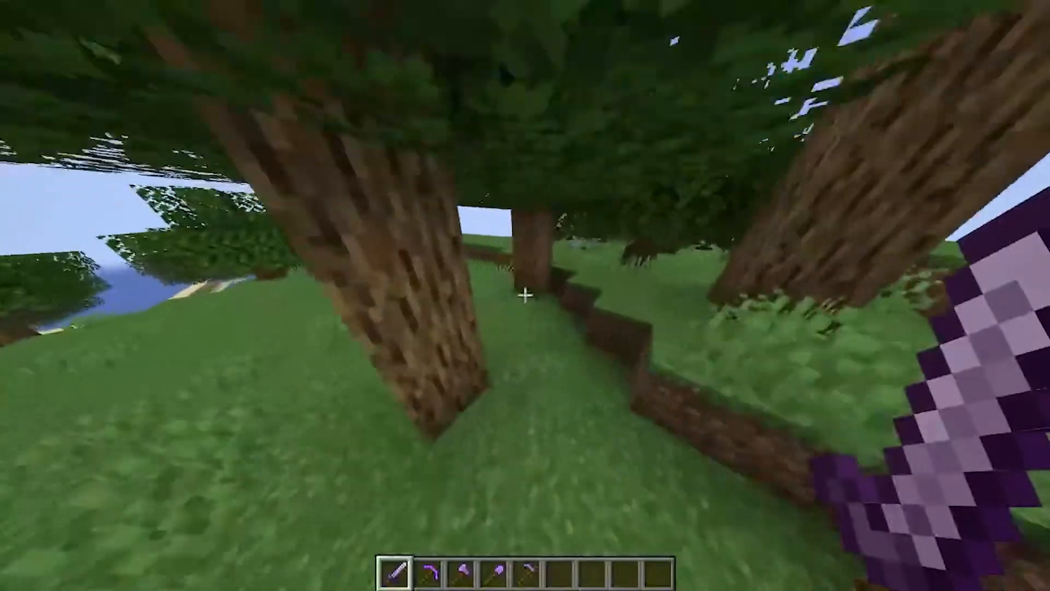
pyautogui.press('w')
# Clear the azurite sword, pickaxe, axe, shovel and hoe out of the hotbar using the creative Combat items
pyautogui.press('e')
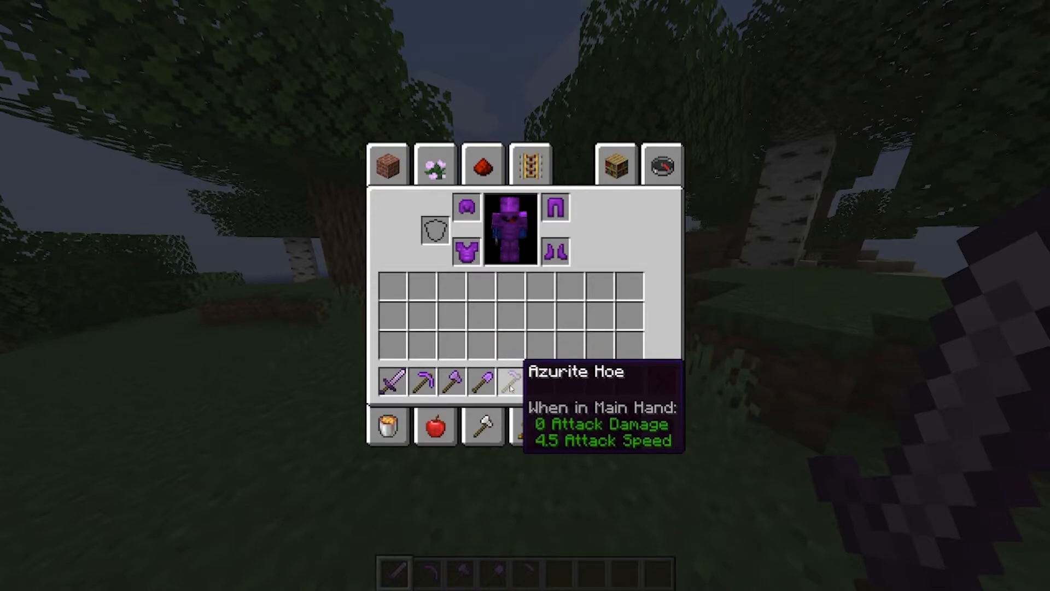
pyautogui.click(528, 425)
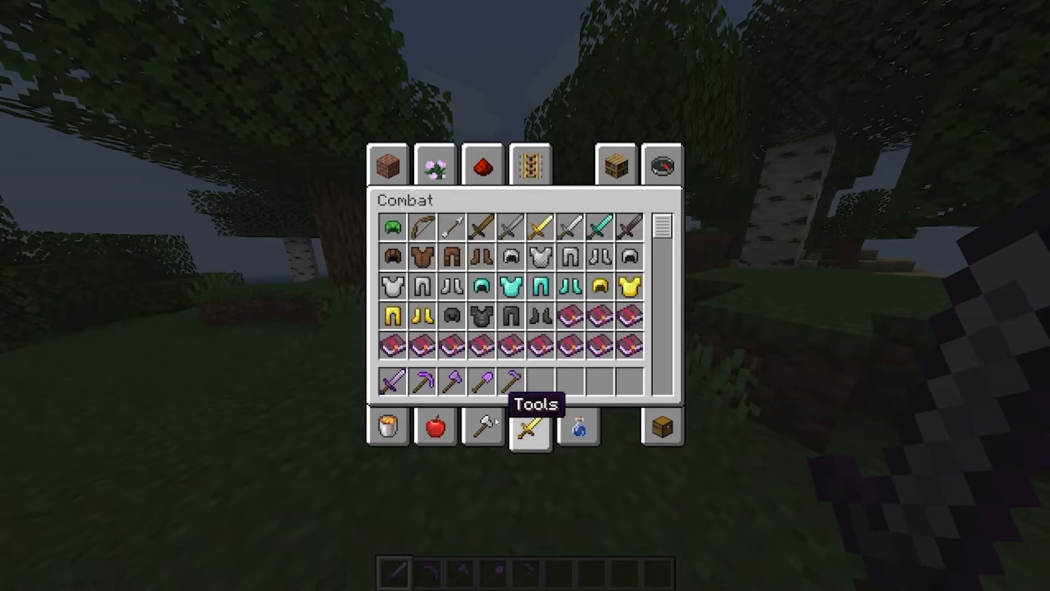
pyautogui.scroll(-8, 536, 327)
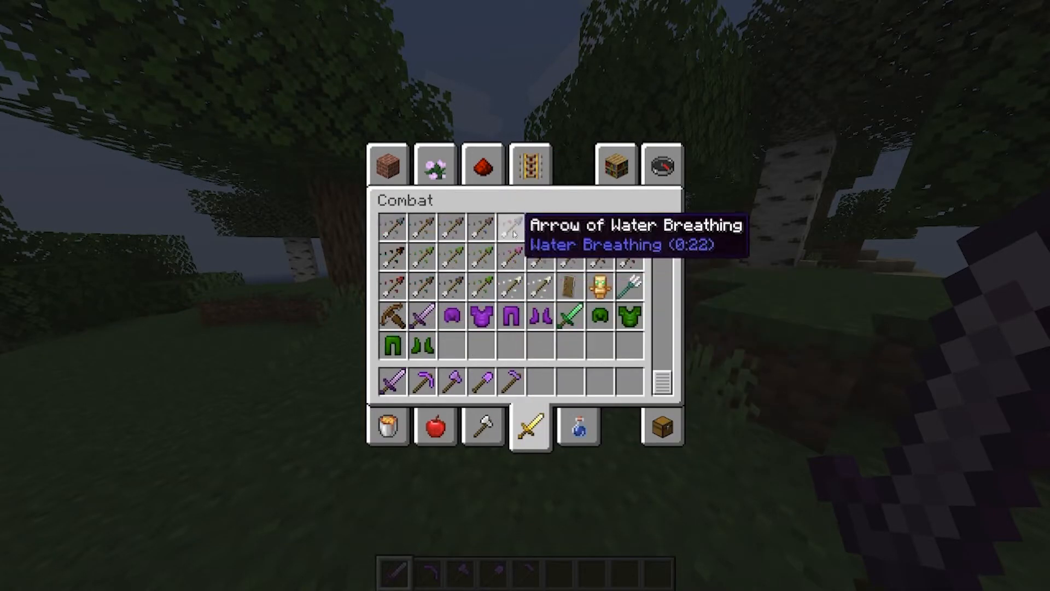
pyautogui.click(513, 380)
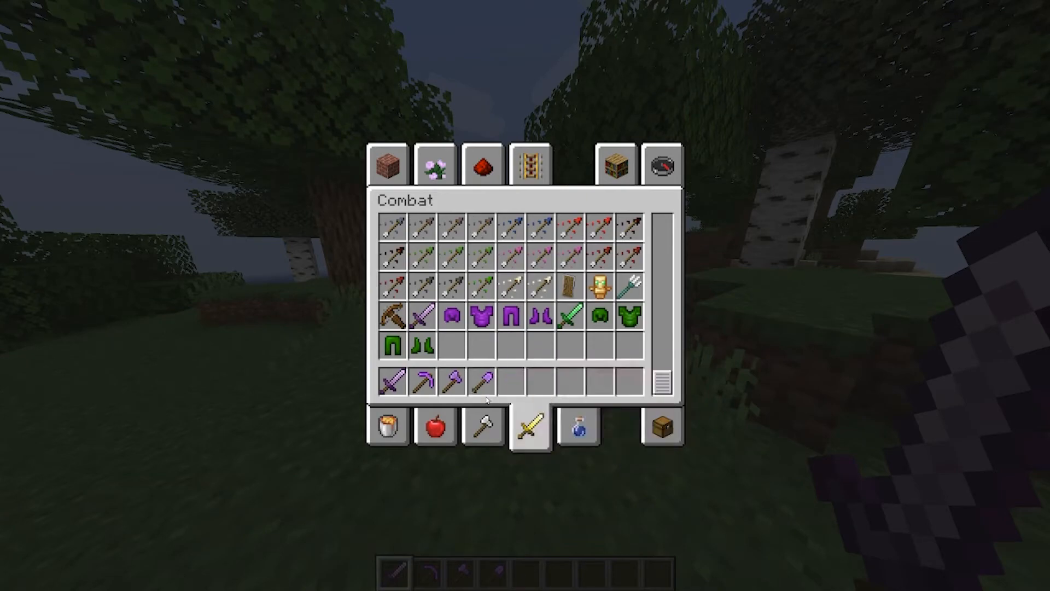
pyautogui.click(482, 357)
pyautogui.click(455, 374)
pyautogui.click(444, 340)
pyautogui.click(425, 374)
pyautogui.click(416, 346)
pyautogui.click(417, 347)
pyautogui.click(395, 378)
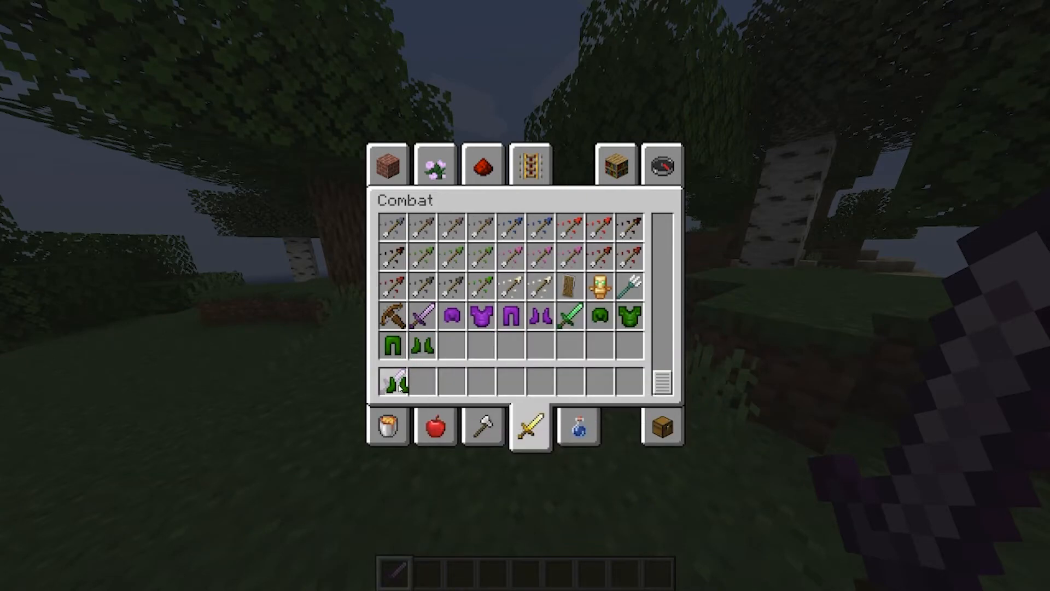
pyautogui.click(395, 378)
pyautogui.click(445, 343)
# Put the cuprite helmet, chestplate, leggings, boots and sword into hotbar slots 1 to 5
pyautogui.click(600, 316)
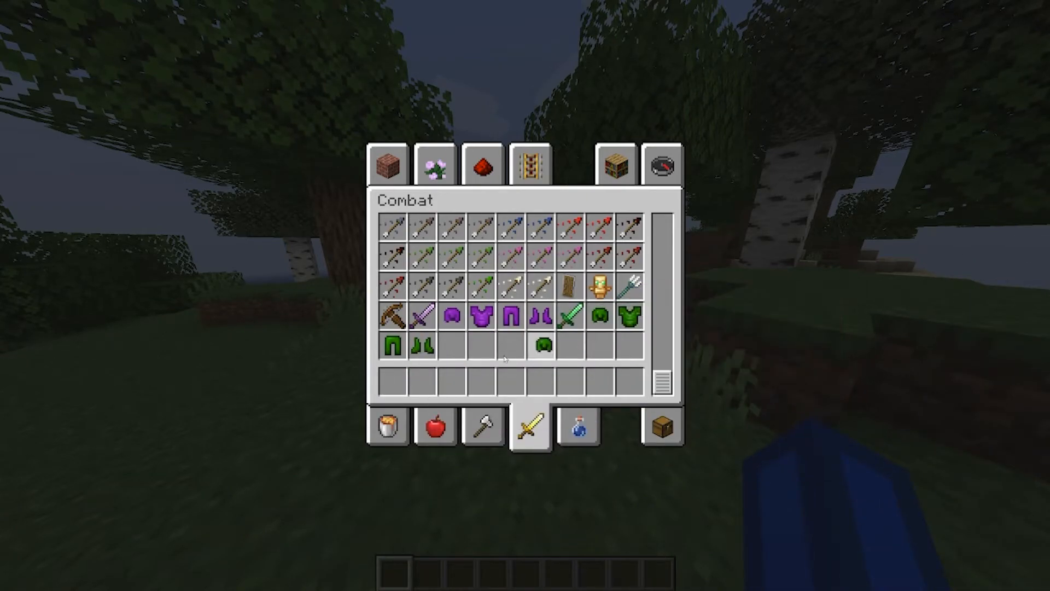
pyautogui.click(405, 350)
pyautogui.click(452, 382)
pyautogui.click(422, 345)
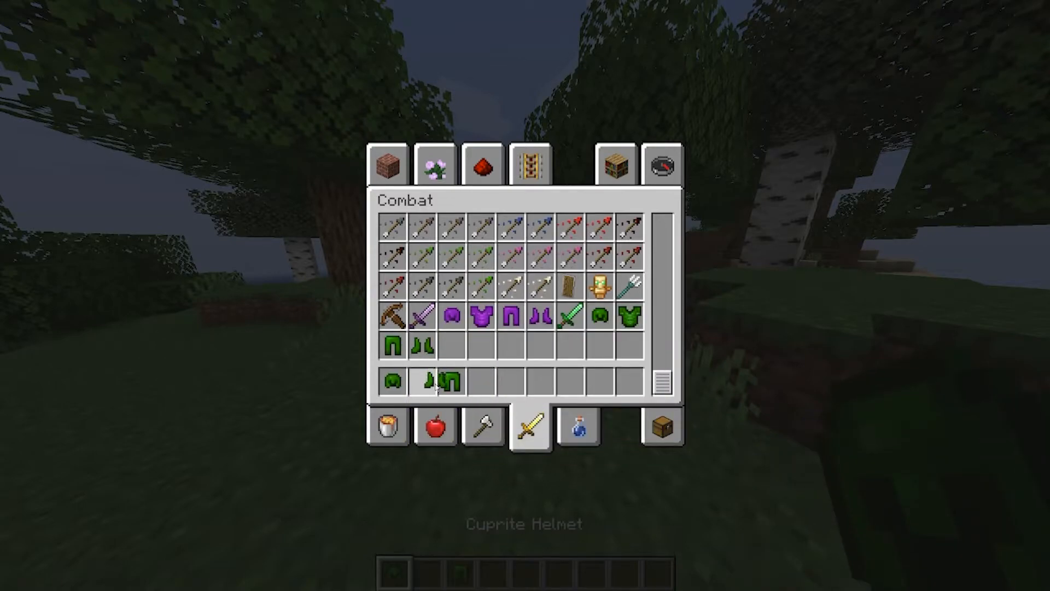
pyautogui.click(630, 315)
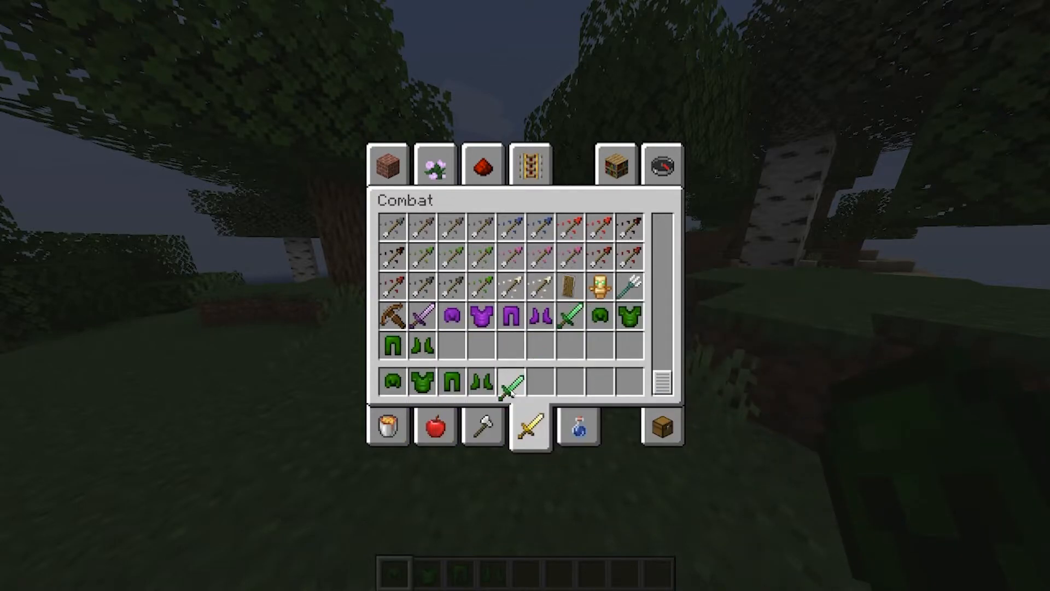
# Add the cuprite pickaxe, axe, shovel and hoe from the creative Tools items to hotbar slots 6 to 9
pyautogui.click(489, 424)
pyautogui.scroll(-1, 547, 307)
pyautogui.click(600, 316)
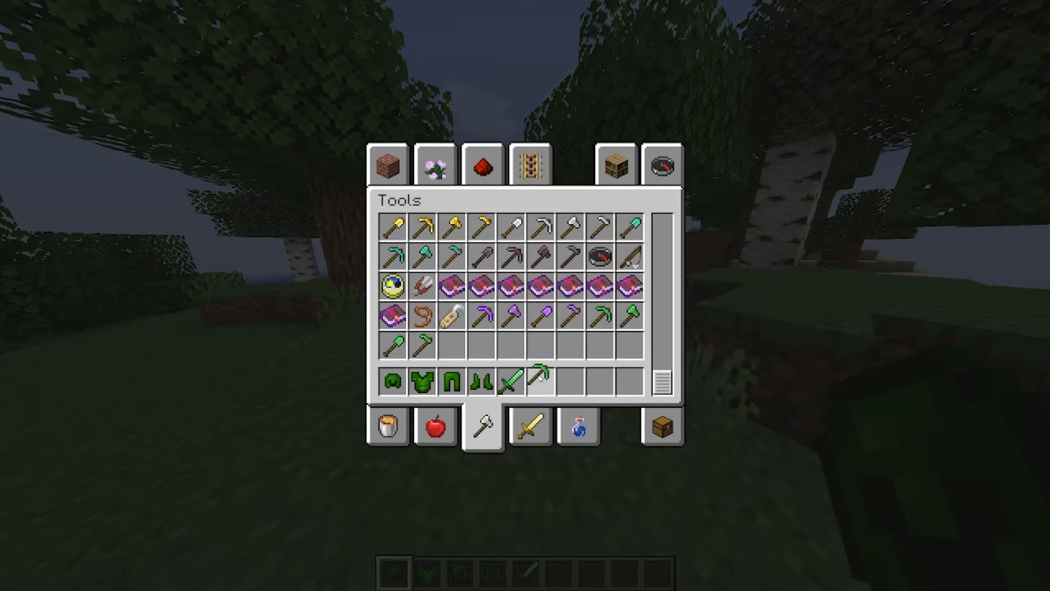
pyautogui.click(579, 337)
pyautogui.click(624, 320)
pyautogui.click(571, 378)
pyautogui.click(400, 345)
pyautogui.click(596, 378)
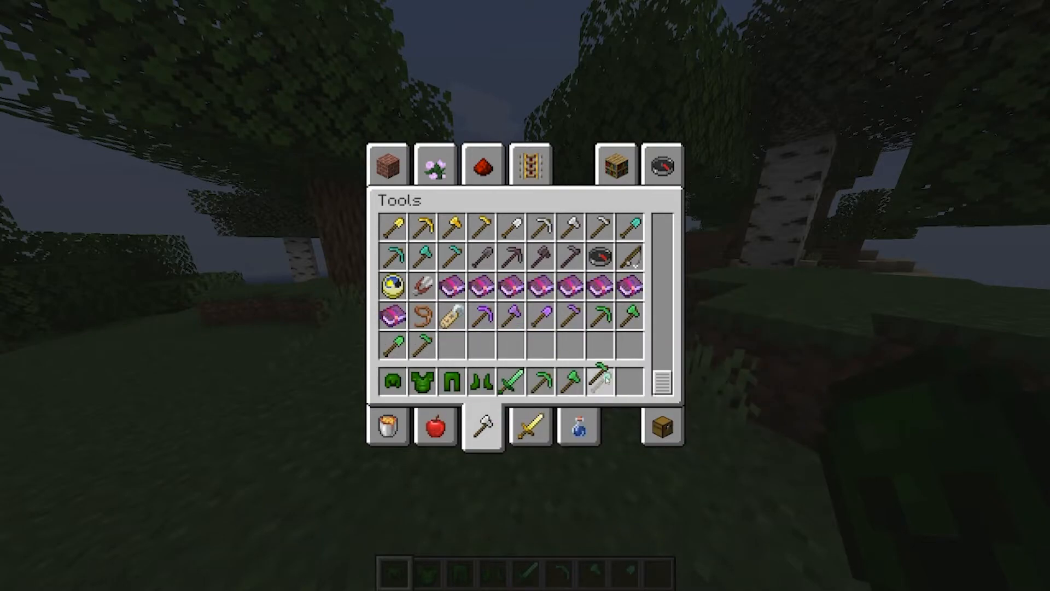
# Replace the worn azurite chestplate, leggings and boots with the cuprite ones in the survival inventory and remove the azurite helmet
pyautogui.click(677, 433)
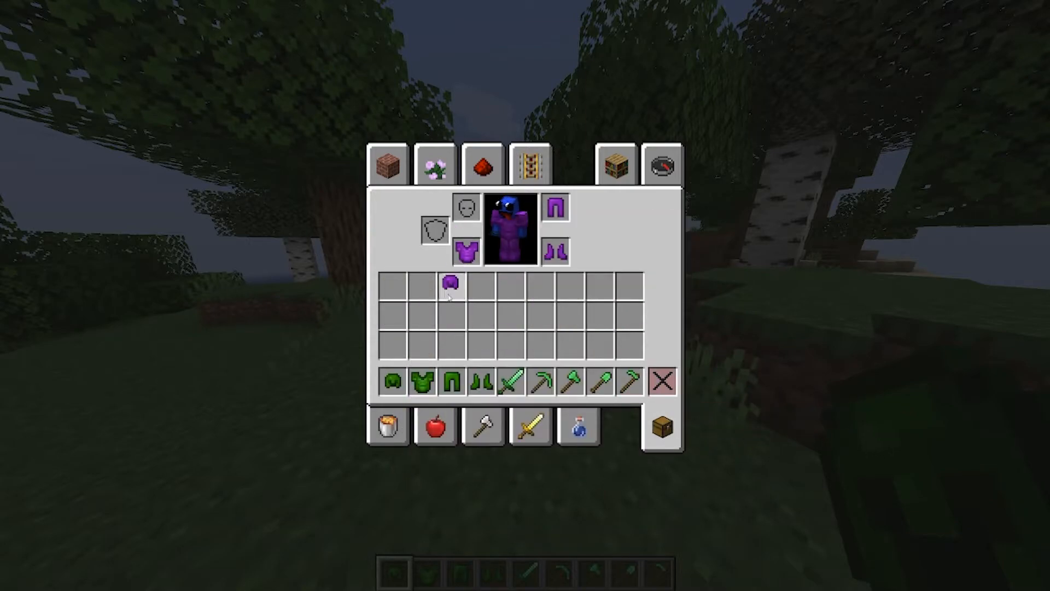
pyautogui.click(662, 381)
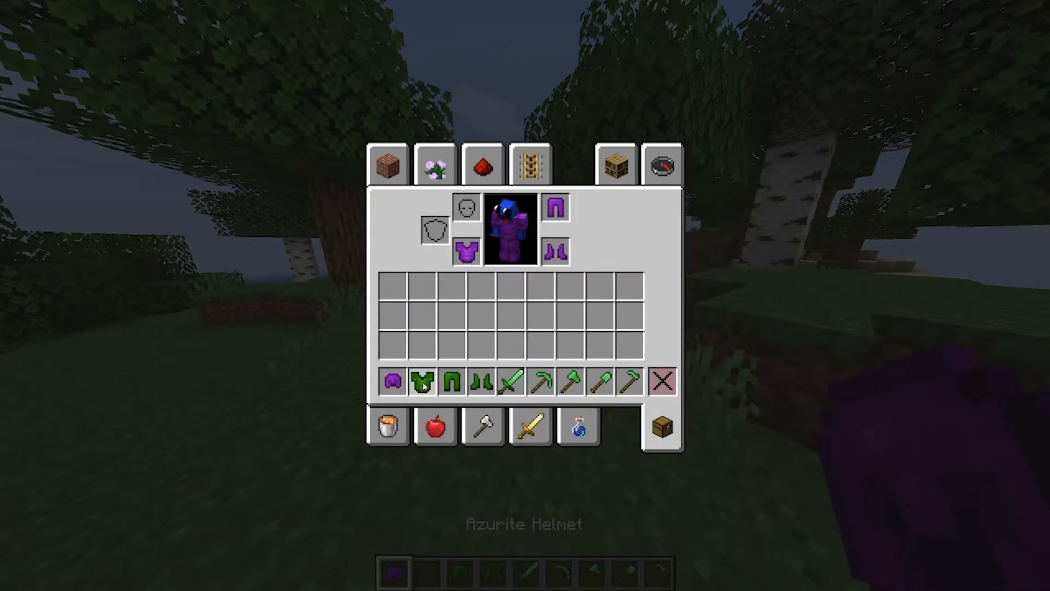
pyautogui.click(670, 376)
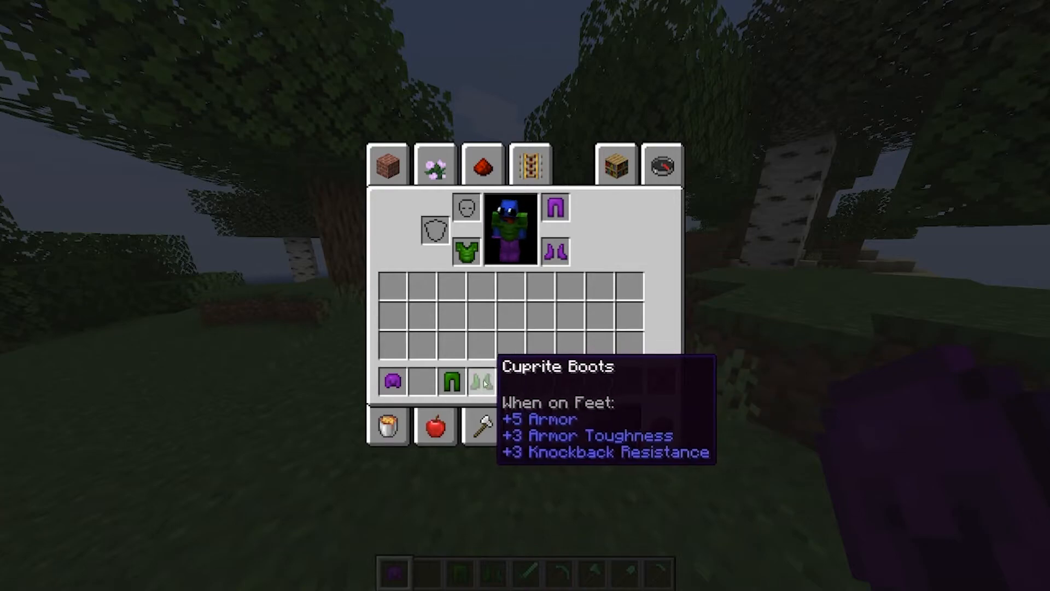
pyautogui.click(451, 382)
pyautogui.click(664, 381)
pyautogui.click(481, 378)
pyautogui.click(669, 386)
pyautogui.click(387, 378)
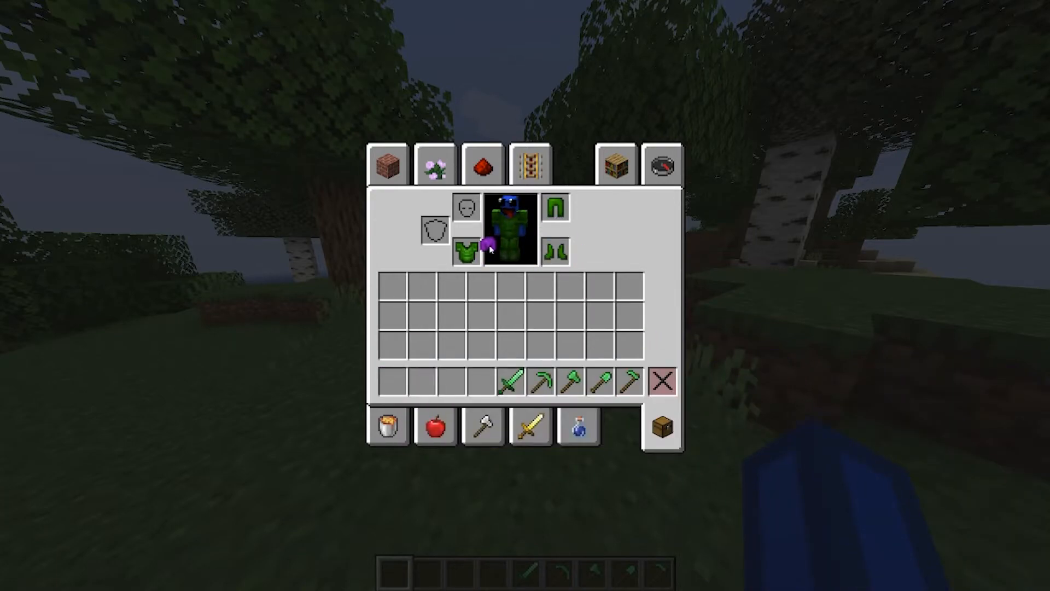
# Take another cuprite helmet from the creative Combat items and equip it in the survival inventory
pyautogui.click(482, 416)
pyautogui.scroll(-1, 479, 363)
pyautogui.click(529, 434)
pyautogui.click(618, 318)
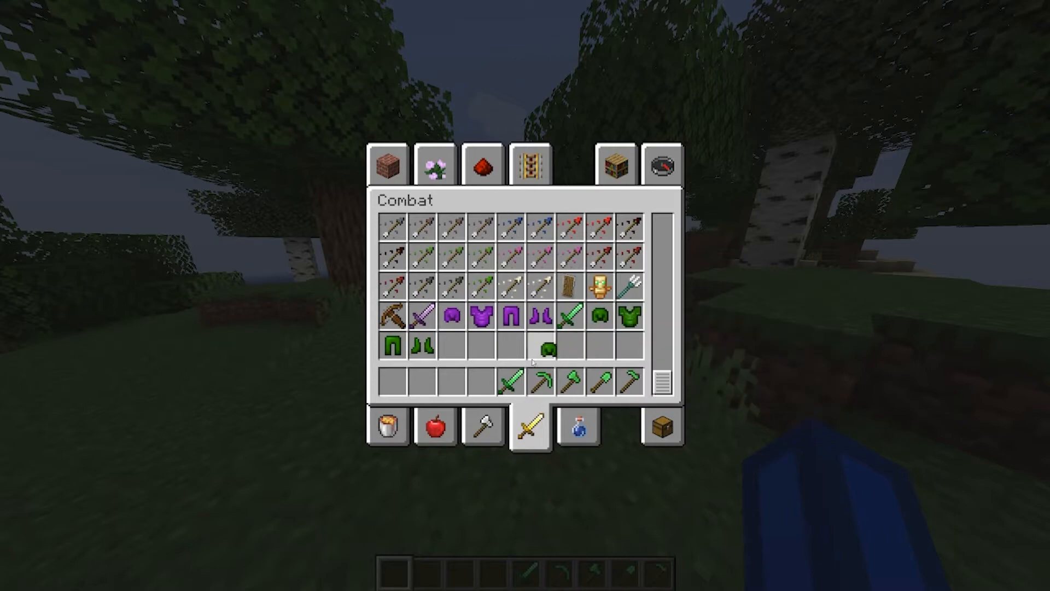
pyautogui.click(671, 443)
pyautogui.click(481, 381)
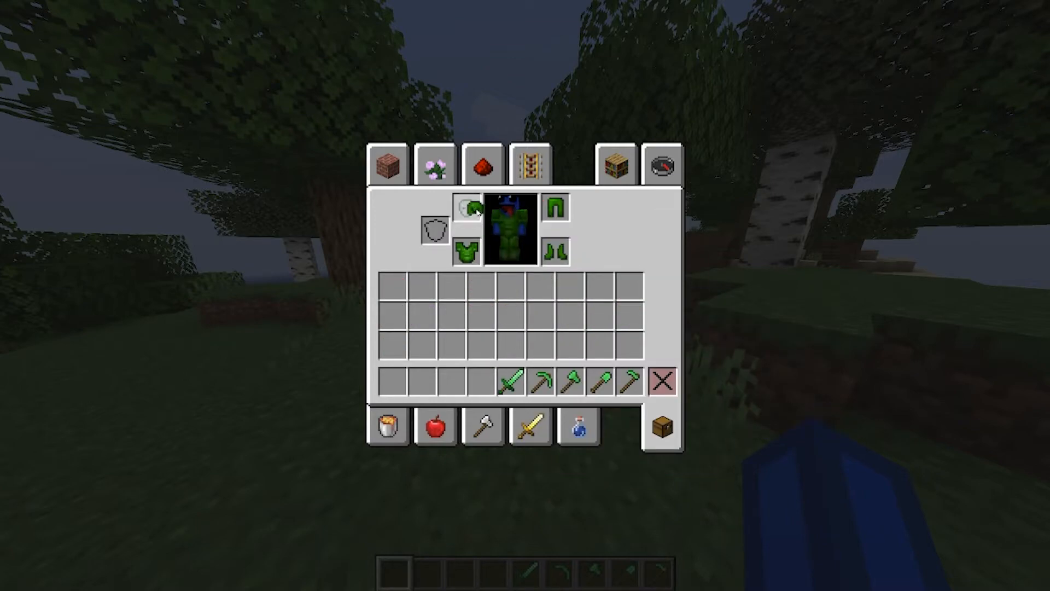
# Move the cuprite sword to the first hotbar slot and the cuprite pickaxe to the second, and return to the game
pyautogui.click(393, 382)
pyautogui.click(541, 381)
pyautogui.click(423, 381)
pyautogui.press('e')
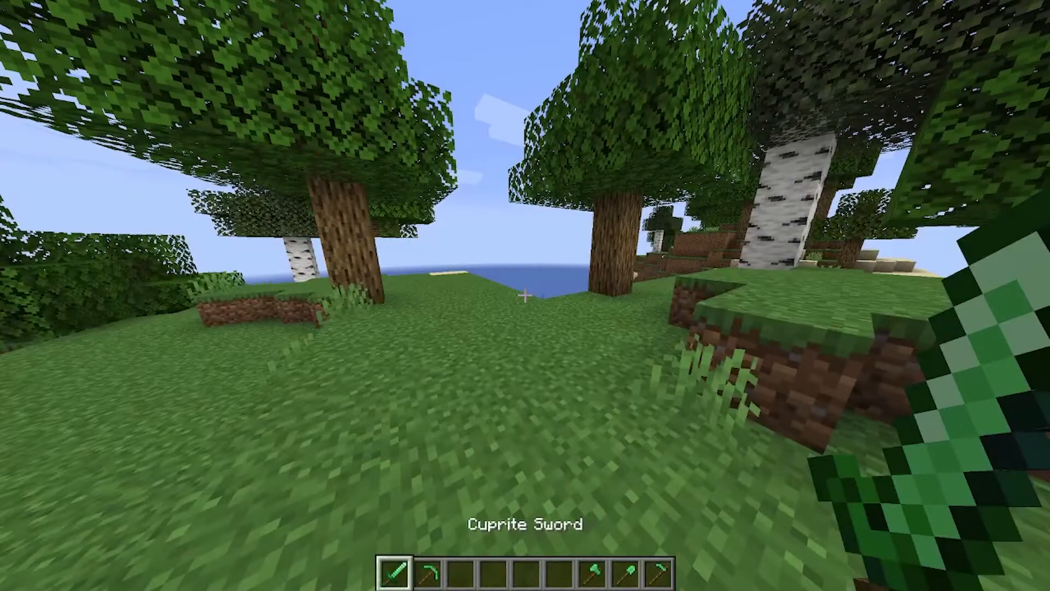
# Examine the equipped cuprite armor on the character in third-person view and return to first person
pyautogui.press('F5')
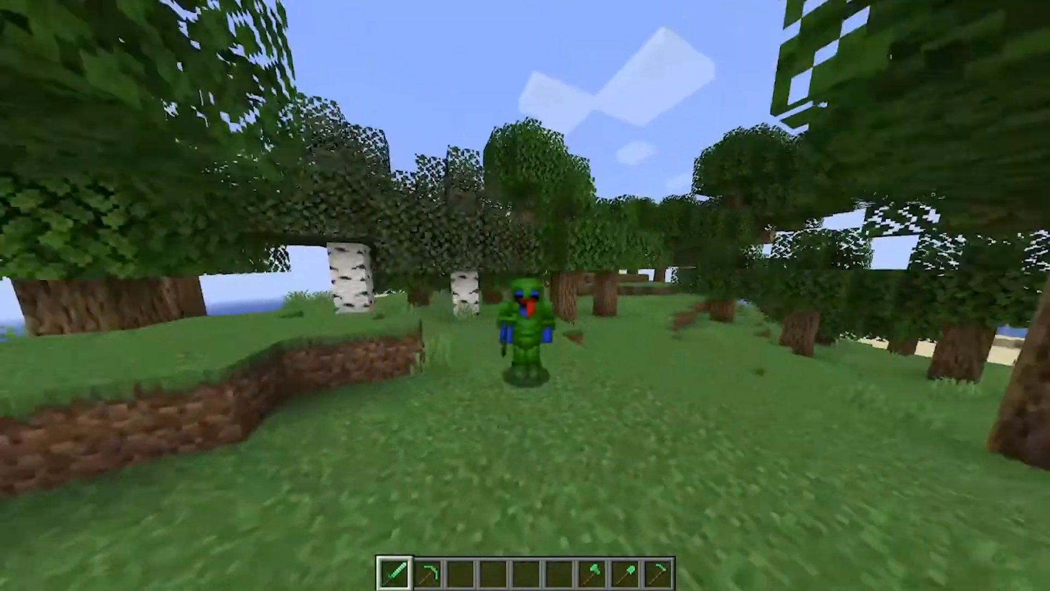
pyautogui.press('w')
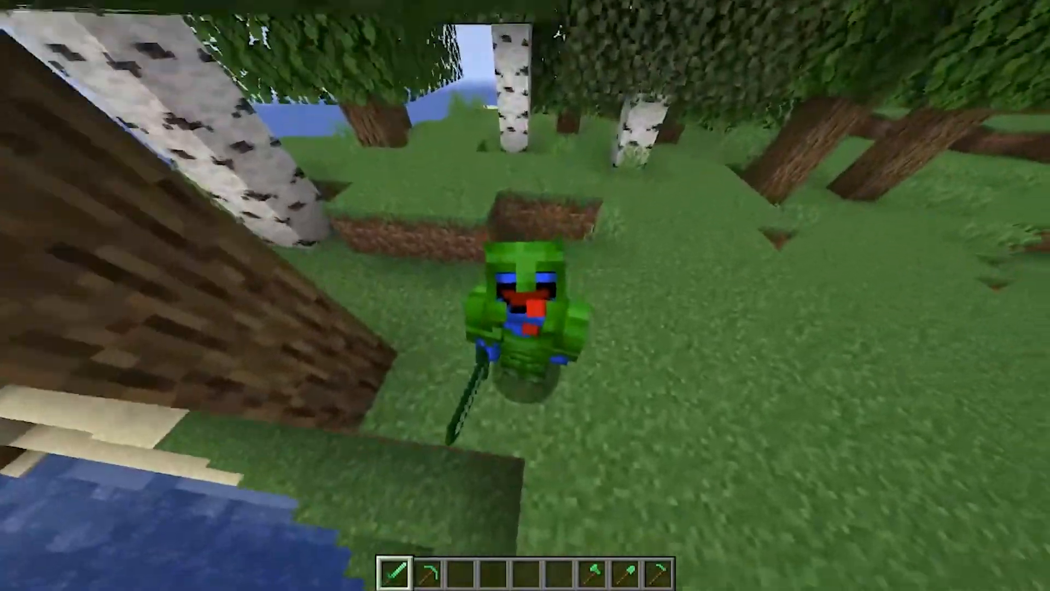
pyautogui.press('F5')
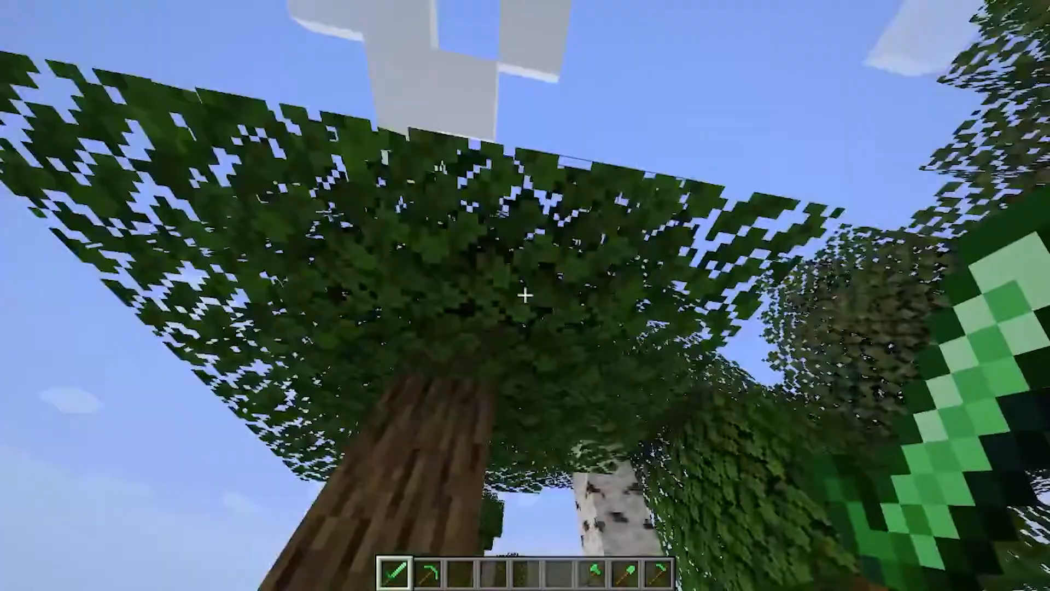
# Swing the cuprite sword while crossing the island and check the cuprite tools' stats in the inventory
pyautogui.press('w')
pyautogui.press('space')
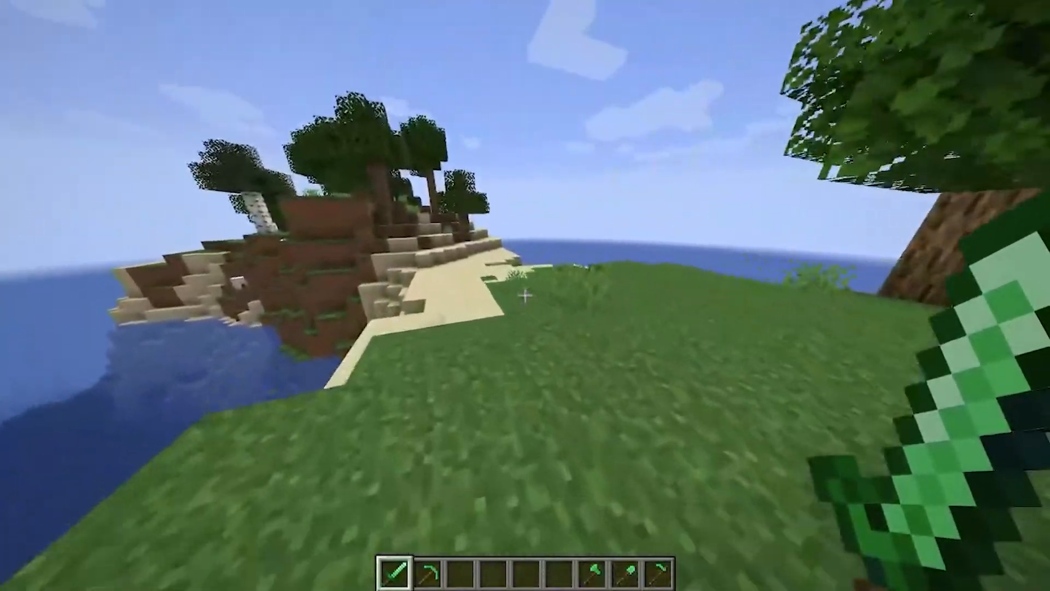
pyautogui.click(525, 295)
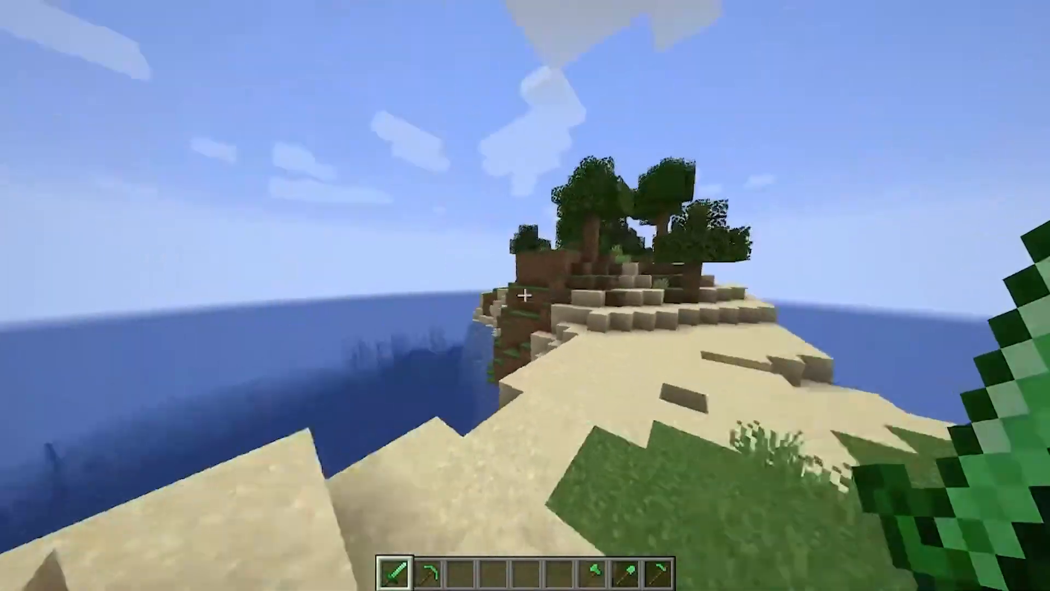
pyautogui.press('e')
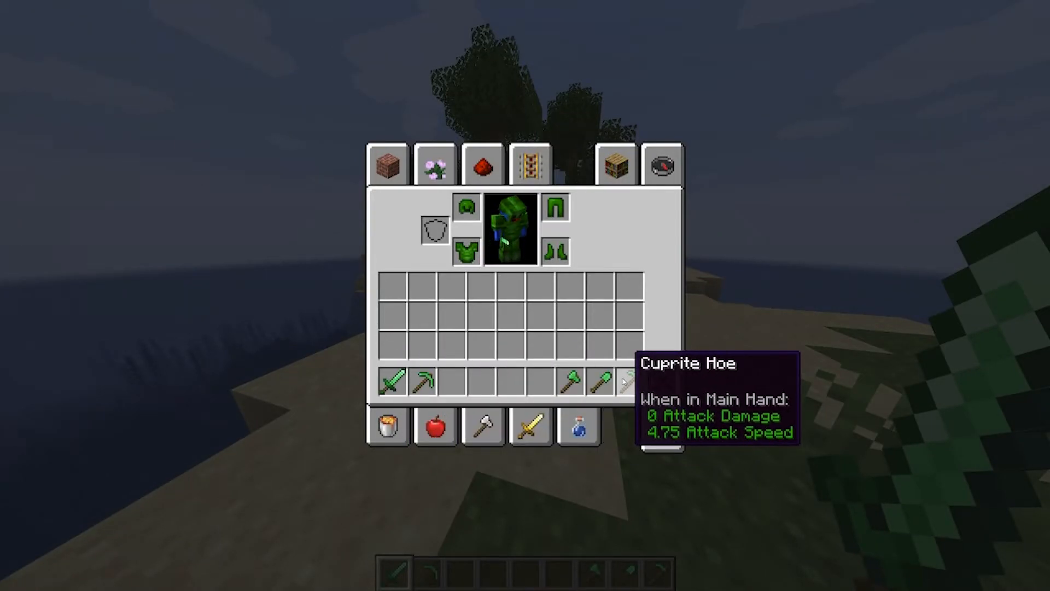
pyautogui.press('e')
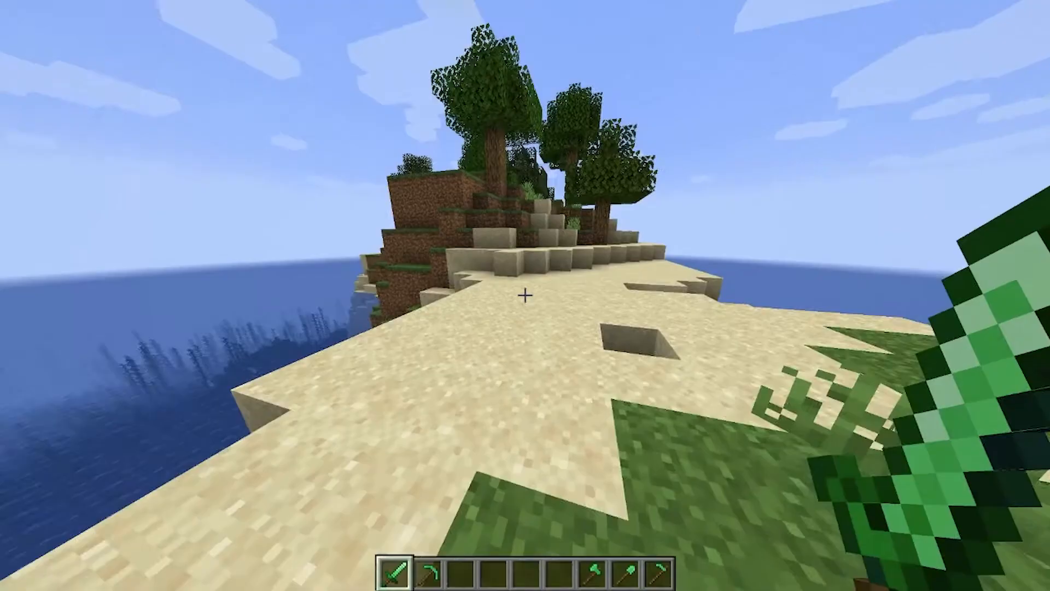
pyautogui.press('w')
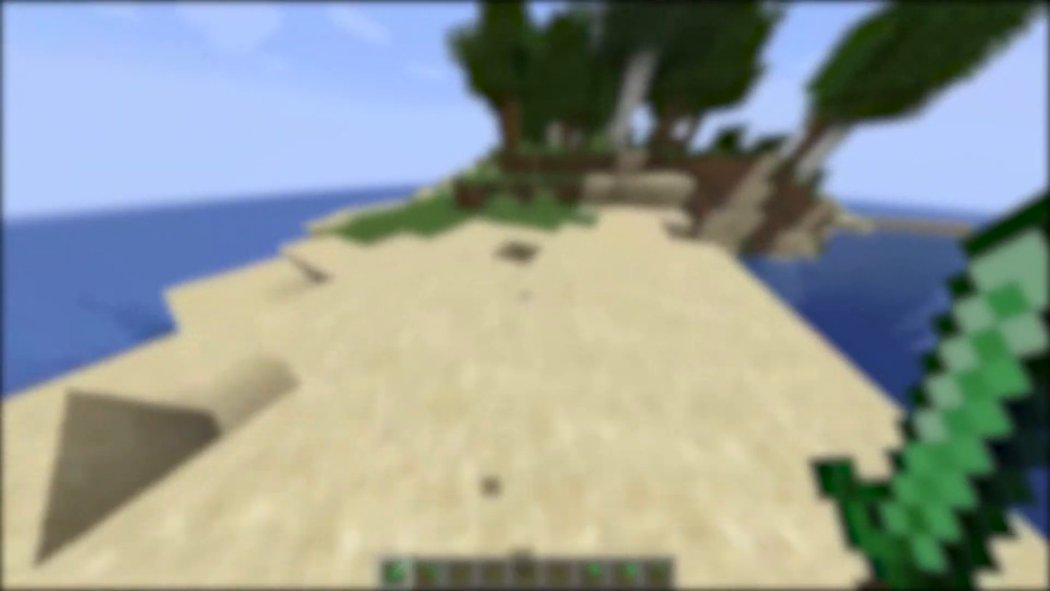
# Put the mod's cake-textured food and blue apple from the creative Foodstuffs items into hotbar slots 3 and 4
pyautogui.press('e')
pyautogui.click(435, 161)
pyautogui.scroll(-10, 550, 224)
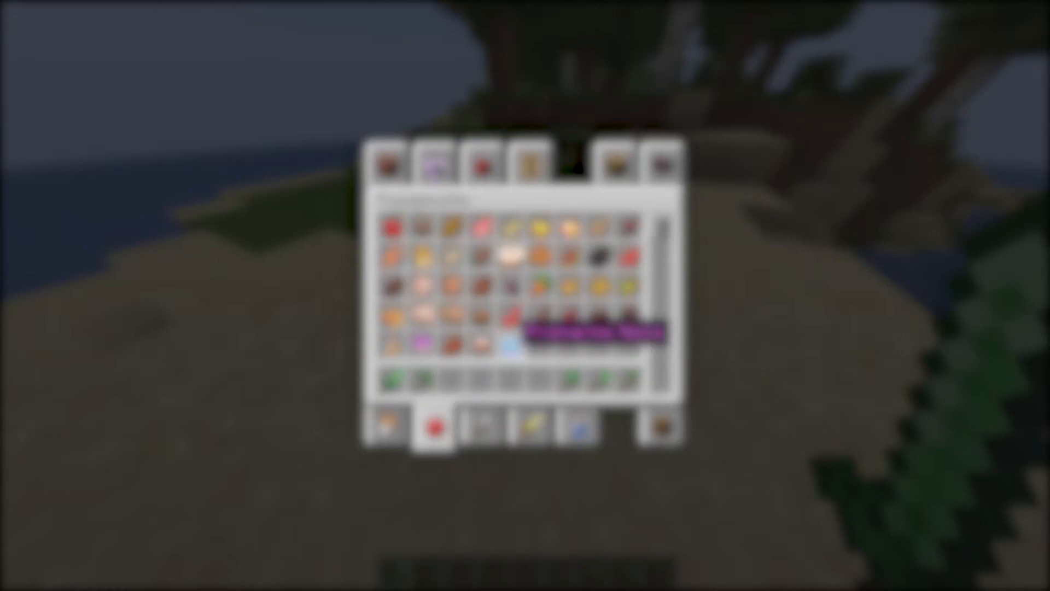
pyautogui.press('e')
pyautogui.press('e')
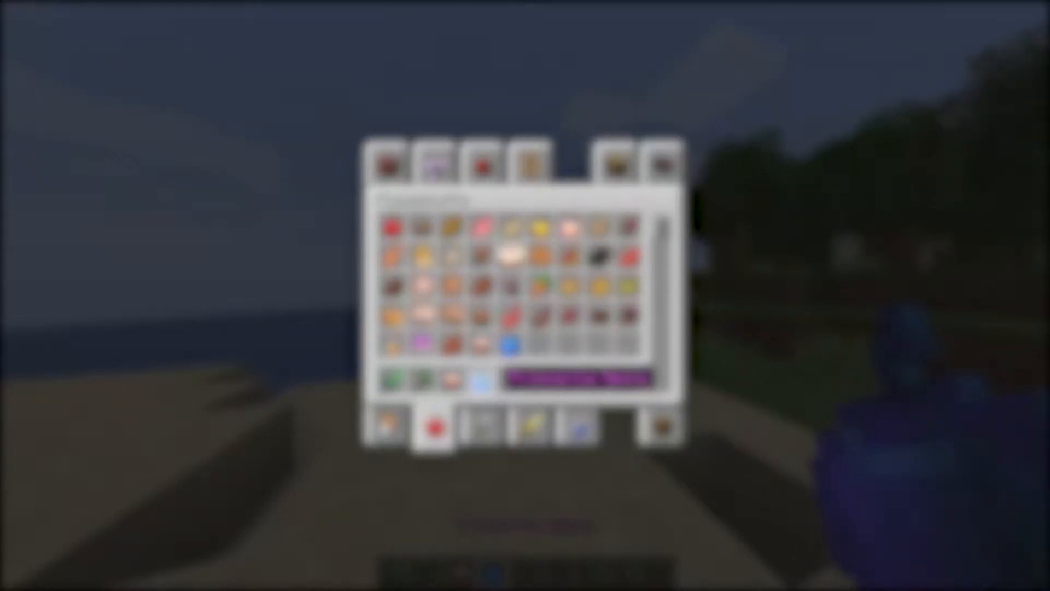
pyautogui.press('e')
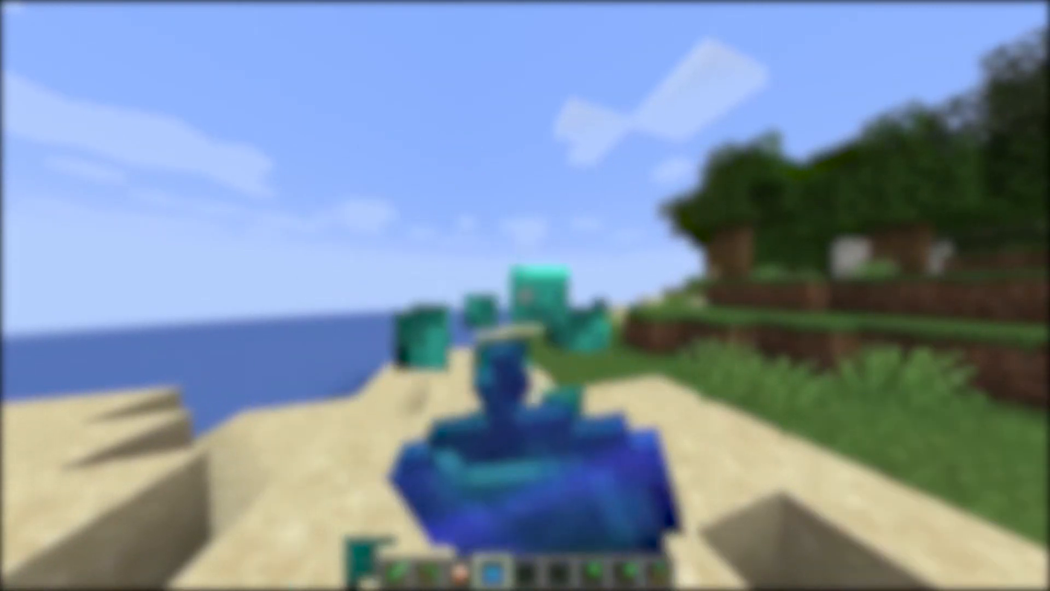
# Test eating the cake-textured food and the blue apple from the hotbar while walking around the island
pyautogui.press('w')
pyautogui.scroll(1, 525, 295)
pyautogui.rightClick(525, 295)
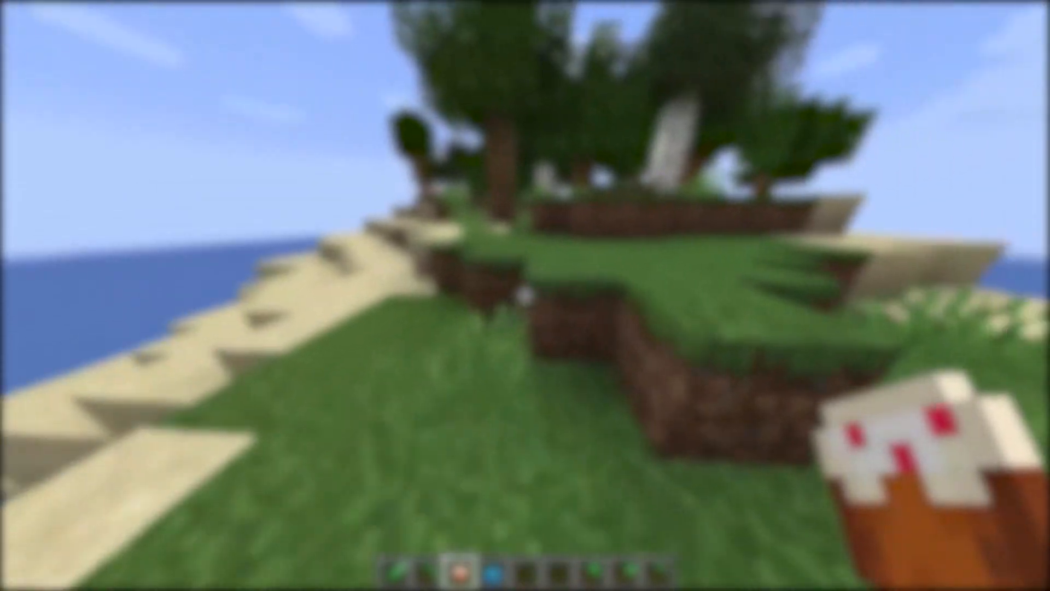
pyautogui.scroll(-1, 525, 296)
pyautogui.press('w')
pyautogui.rightClick(525, 295)
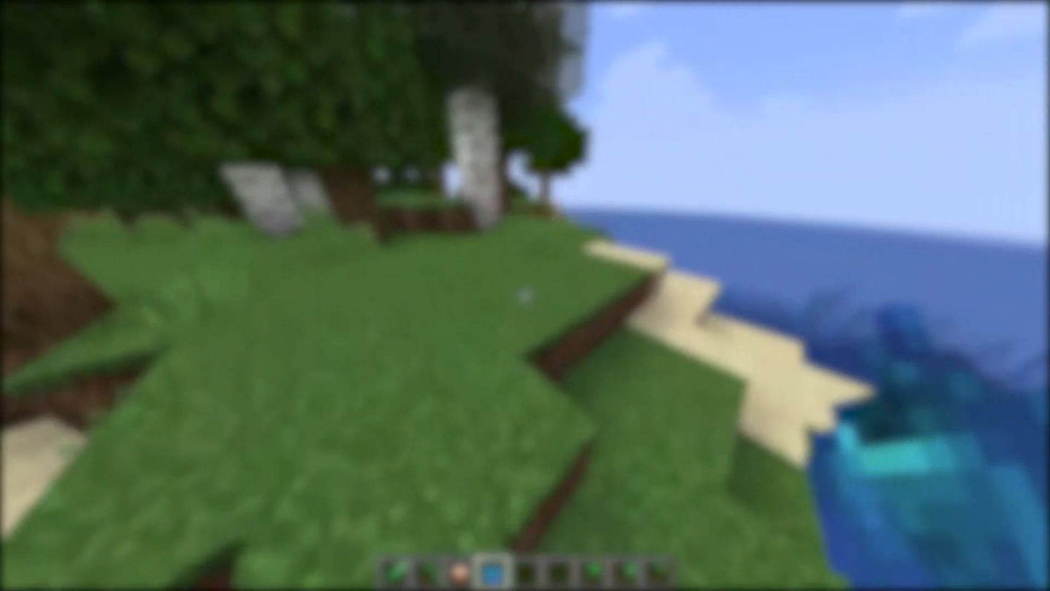
pyautogui.rightClick(525, 295)
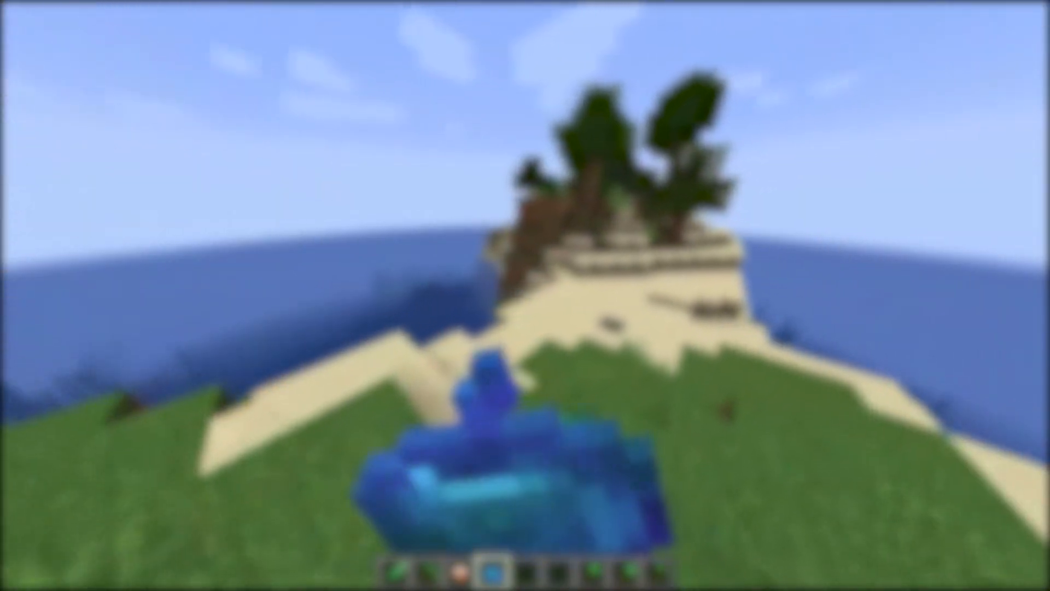
pyautogui.rightClick(525, 295)
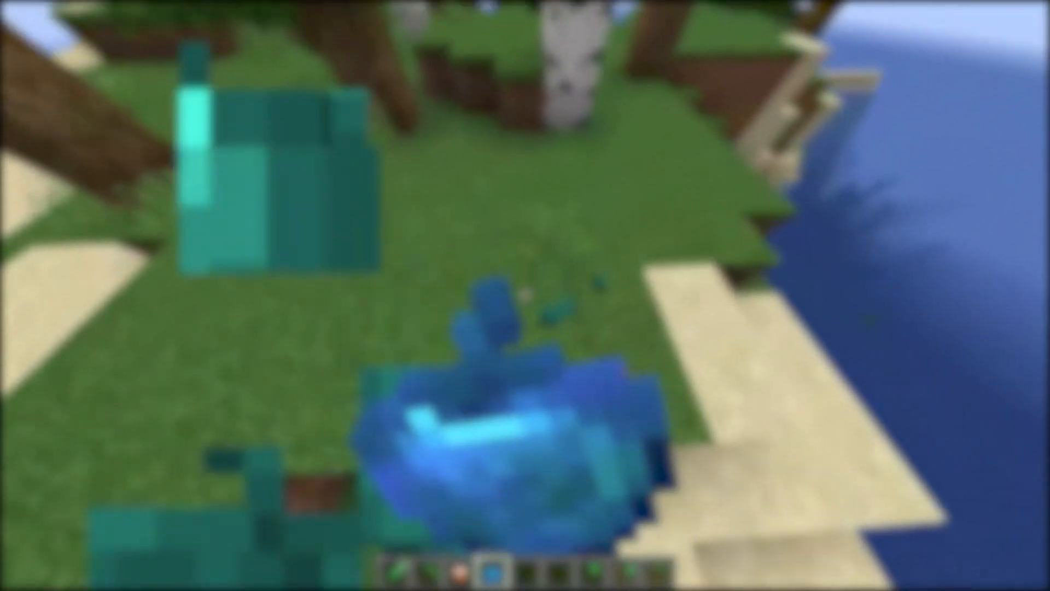
pyautogui.rightClick(525, 296)
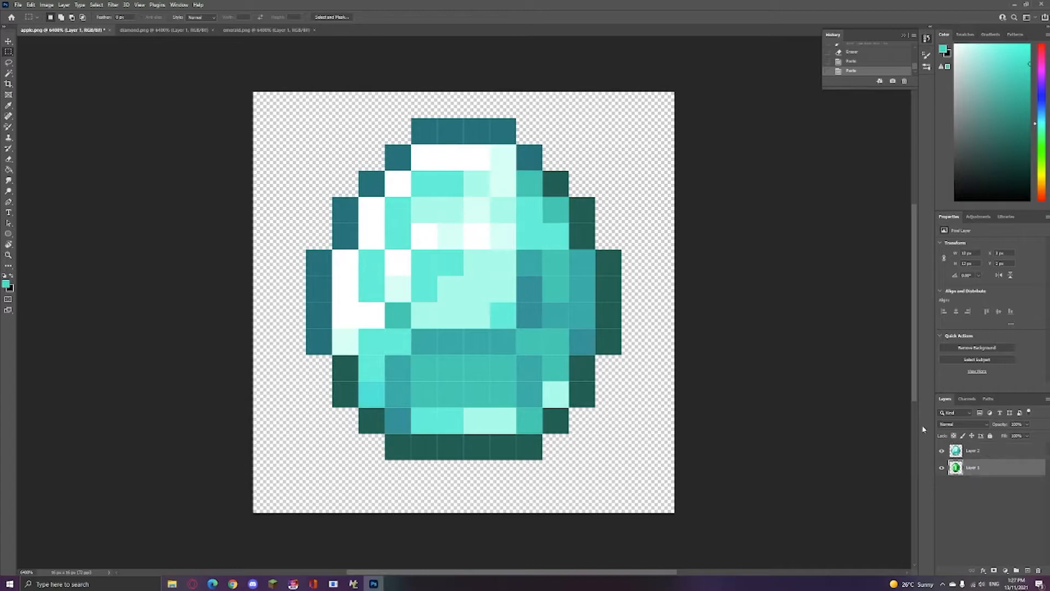
# Scale the diamond layer down and stretch the emerald layer beneath it into a wide, rounded gem outline
pyautogui.click(30, 5)
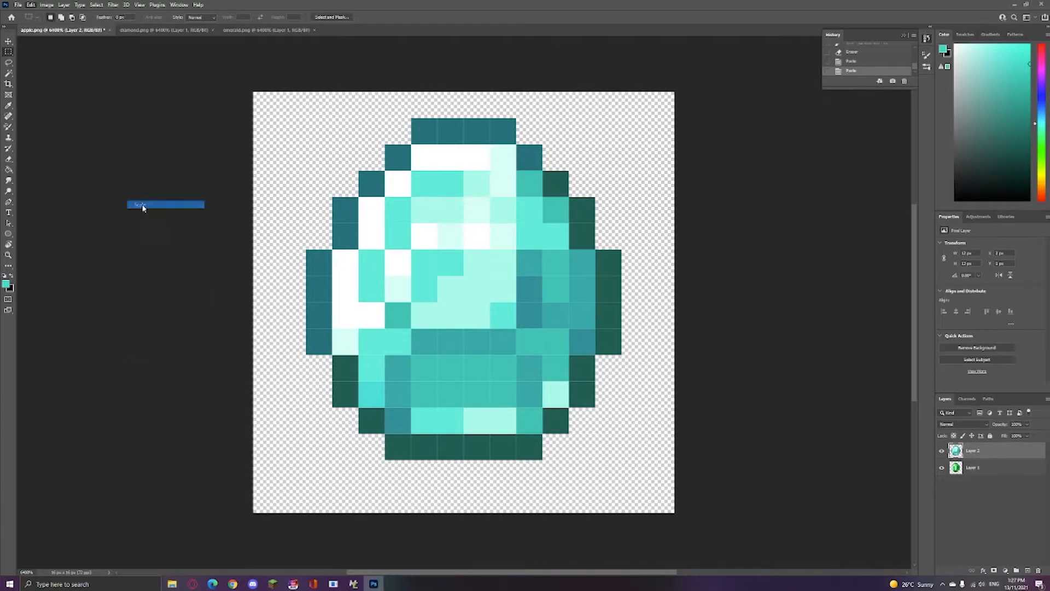
pyautogui.click(164, 202)
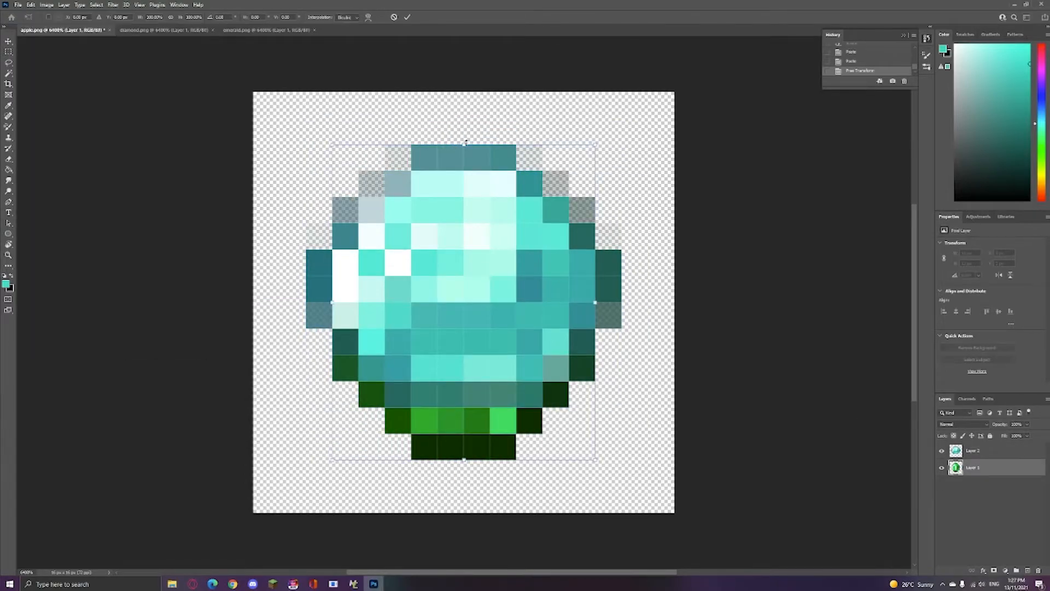
pyautogui.moveTo(569, 459); pyautogui.dragTo(676, 409)
pyautogui.moveTo(365, 408); pyautogui.dragTo(365, 459)
pyautogui.moveTo(465, 285); pyautogui.dragTo(439, 285)
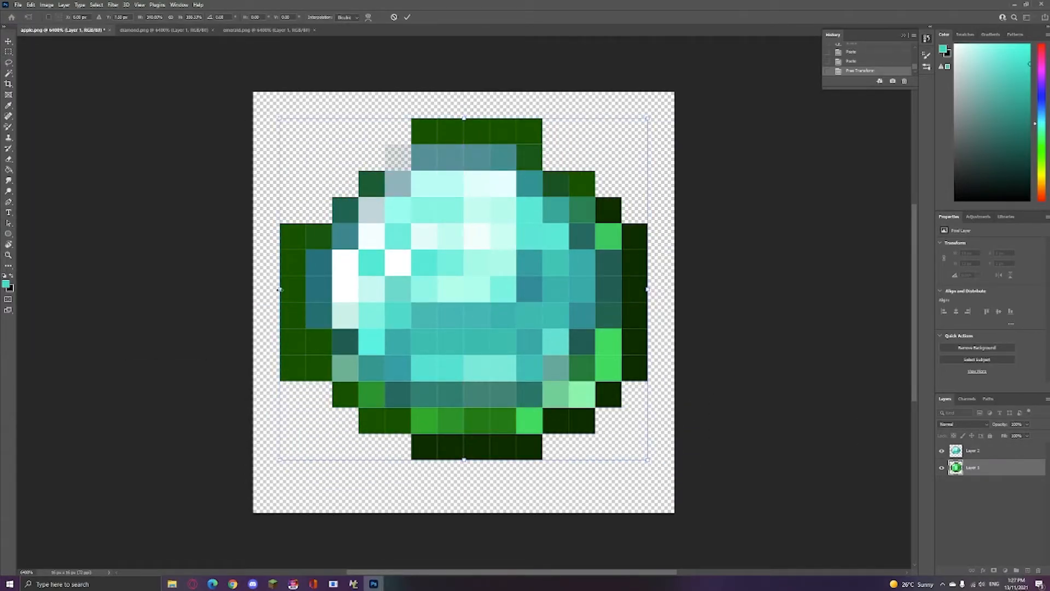
pyautogui.moveTo(280, 118); pyautogui.dragTo(306, 145)
# Apply the transform and merge the diamond and emerald layers into one
pyautogui.click(64, 5)
pyautogui.press('Return')
pyautogui.hotkey('ctrl', 'shift', 'e')
# Recolor the merged gem bright purple with the Color Replacement tool, including the leftover green pixels along its edges
pyautogui.click(8, 126)
pyautogui.click(1041, 69)
pyautogui.click(1012, 44)
pyautogui.moveTo(530, 315)
pyautogui.mouseDown()
pyautogui.moveTo(429, 230)
pyautogui.moveTo(447, 403)
pyautogui.mouseUp()
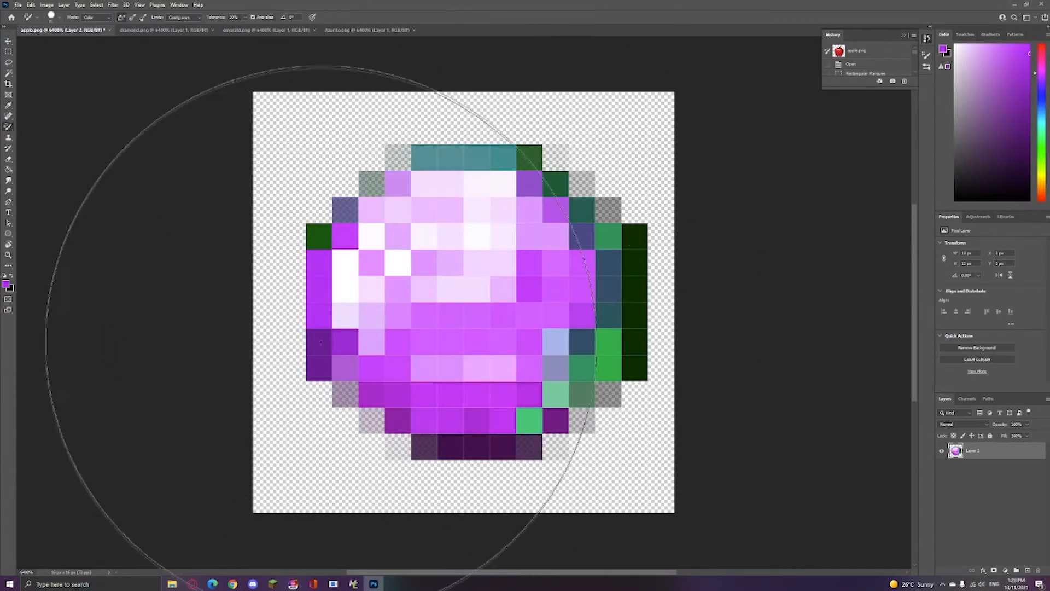
pyautogui.moveTo(324, 352)
pyautogui.mouseDown()
pyautogui.moveTo(584, 222)
pyautogui.moveTo(338, 193)
pyautogui.mouseUp()
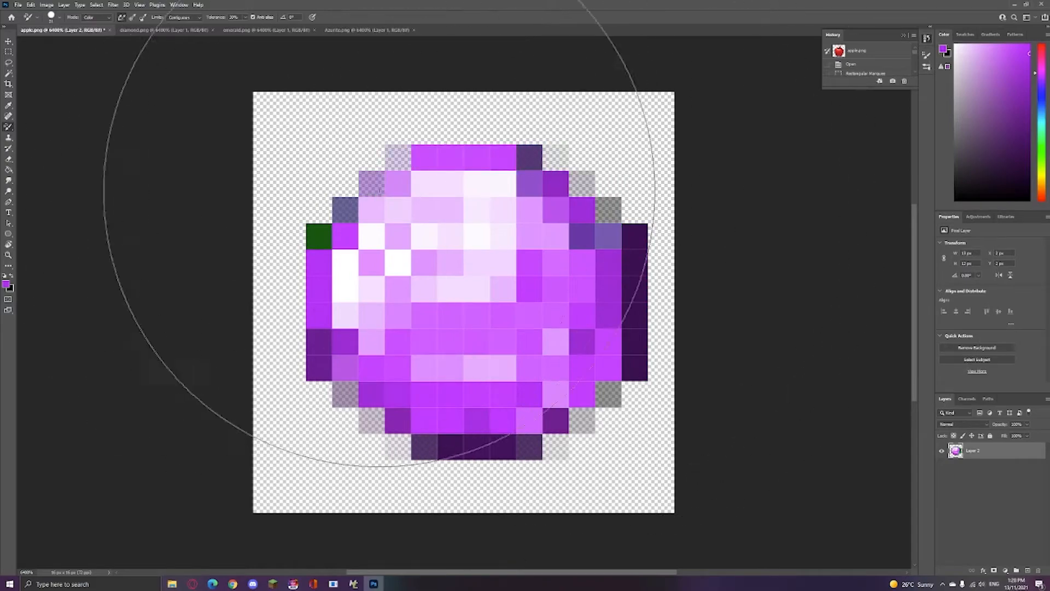
pyautogui.click(320, 353)
pyautogui.rightClick(8, 127)
pyautogui.click(34, 135)
pyautogui.moveTo(319, 236); pyautogui.dragTo(334, 397)
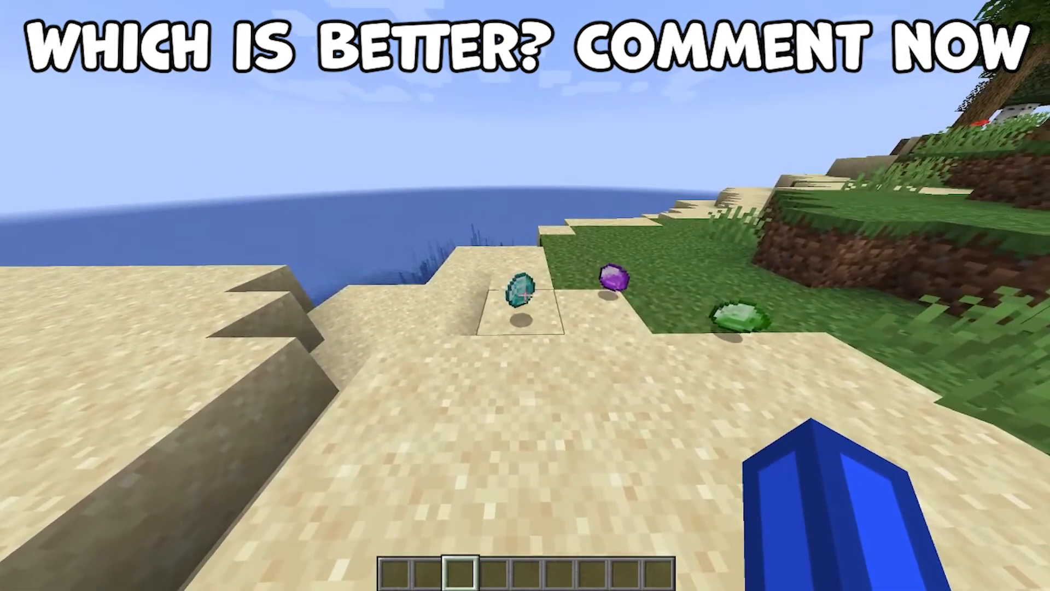
# In Minecraft, walk around the three dropped gems and browse the Combat items in the creative inventory
pyautogui.press('w')
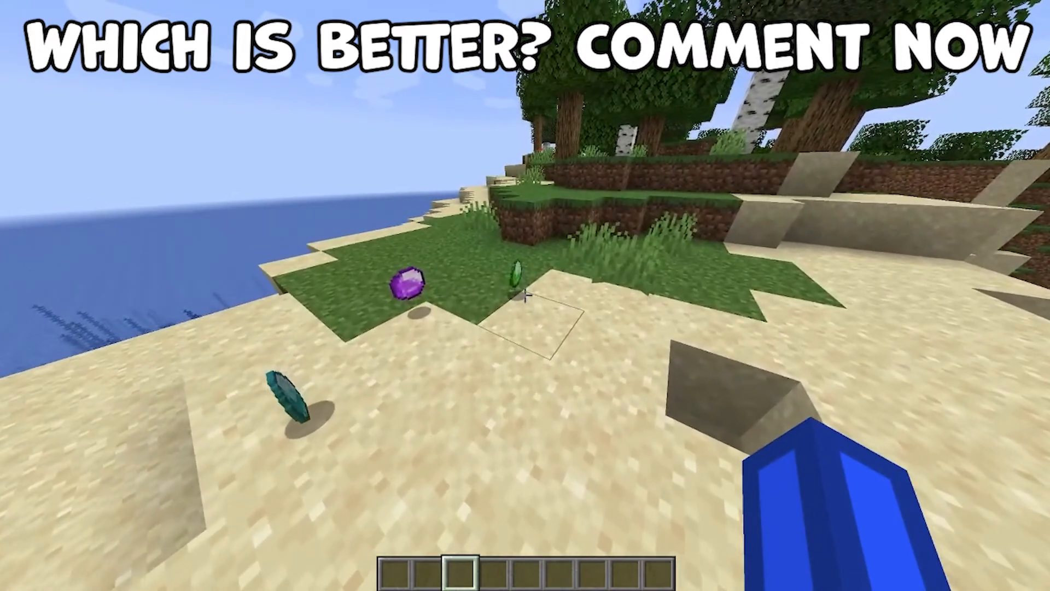
pyautogui.press('e')
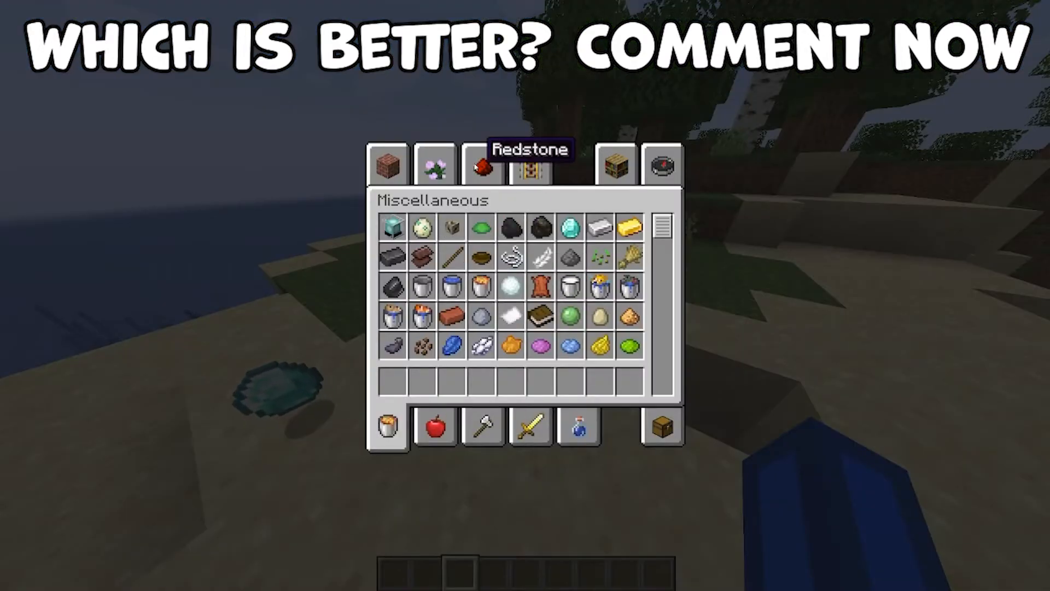
pyautogui.click(529, 427)
pyautogui.scroll(-5, 527, 304)
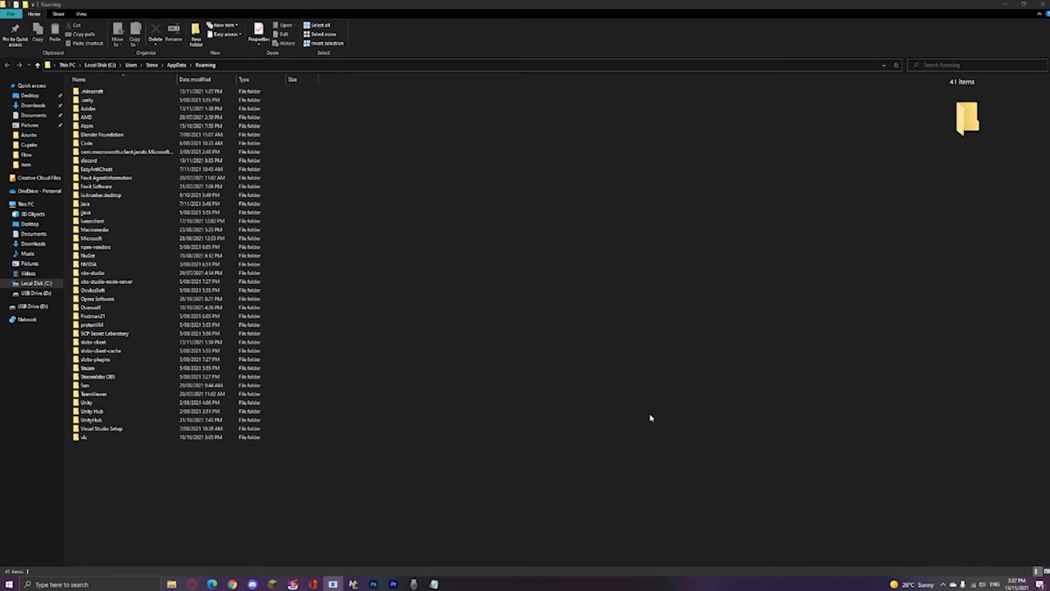
# Search Windows for %appdata%, clear the query and return to the Roaming folder in File Explorer
pyautogui.click(60, 586)
pyautogui.write('%a')
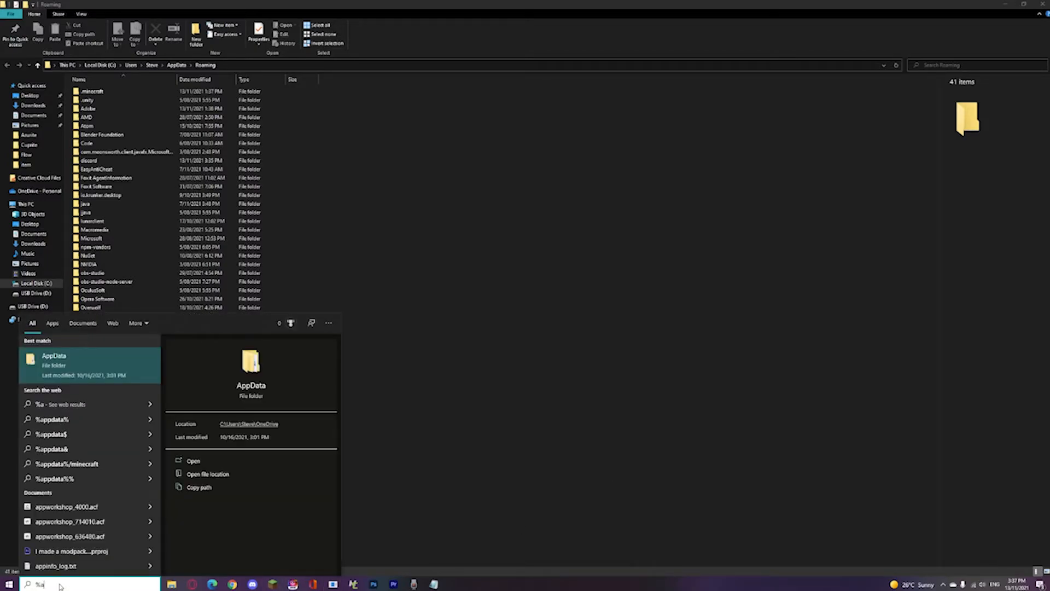
pyautogui.write('ppdata%')
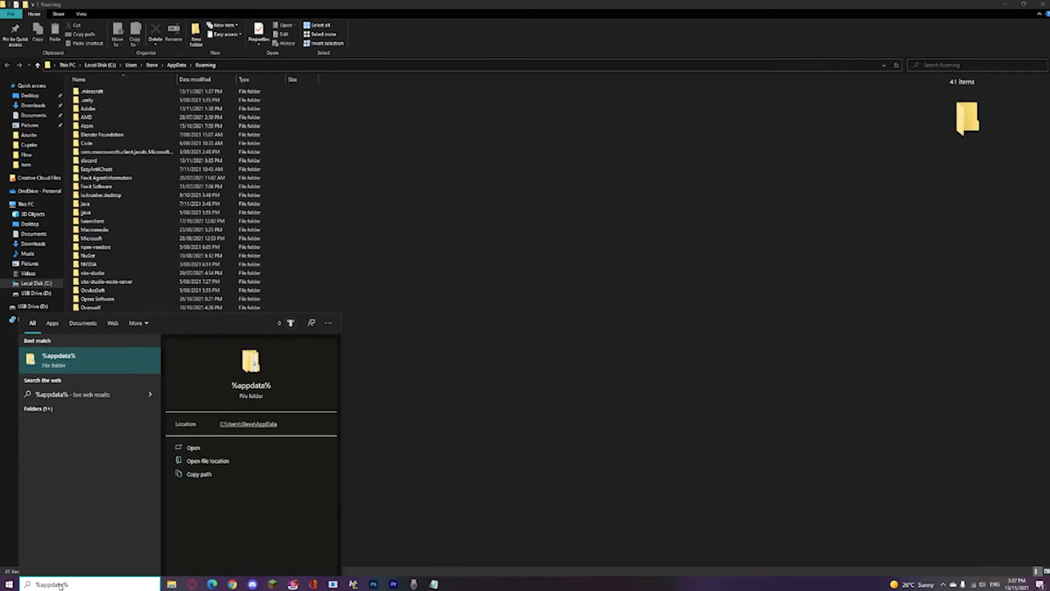
pyautogui.press('BackSpace')
pyautogui.press('BackSpace')
pyautogui.press('BackSpace')
pyautogui.press('BackSpace')
pyautogui.press('BackSpace')
pyautogui.press('BackSpace')
pyautogui.press('BackSpace')
pyautogui.press('BackSpace')
pyautogui.press('BackSpace')
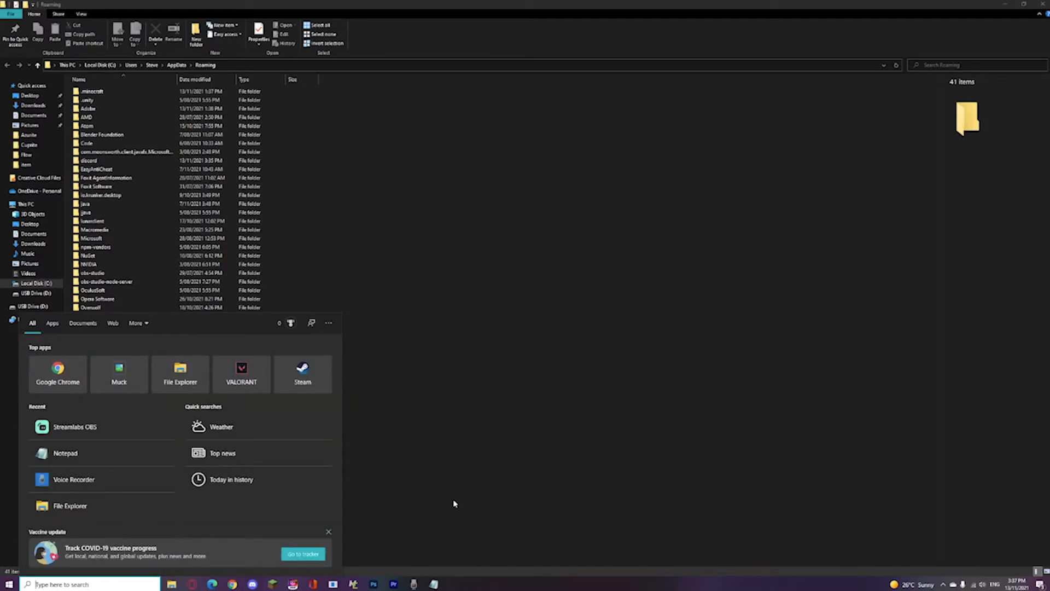
pyautogui.click(453, 503)
# Open the 1.16.5-Forge_Profile1 folder inside the profiles folder of .minecraft
pyautogui.doubleClick(113, 93)
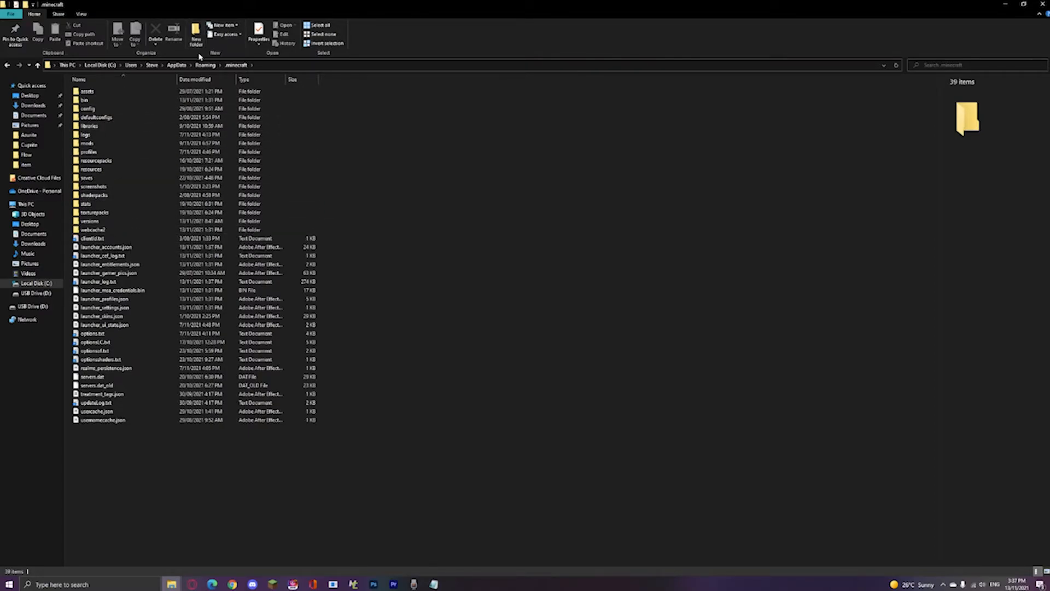
pyautogui.doubleClick(109, 153)
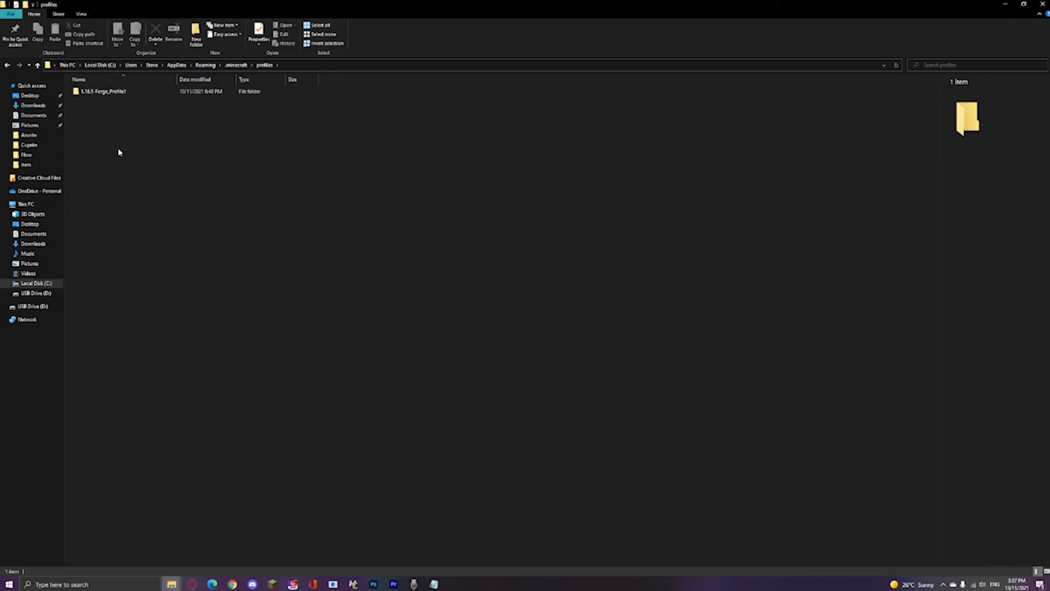
pyautogui.doubleClick(120, 93)
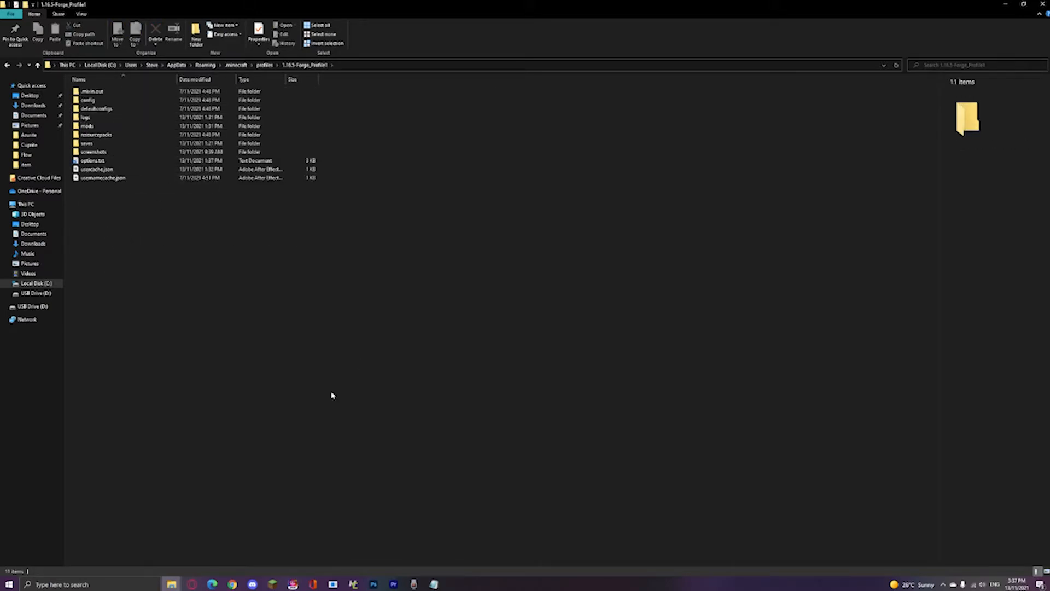
# Switch to the Minecraft Launcher, start a new installation and look at its version list and game directory setting
pyautogui.click(274, 584)
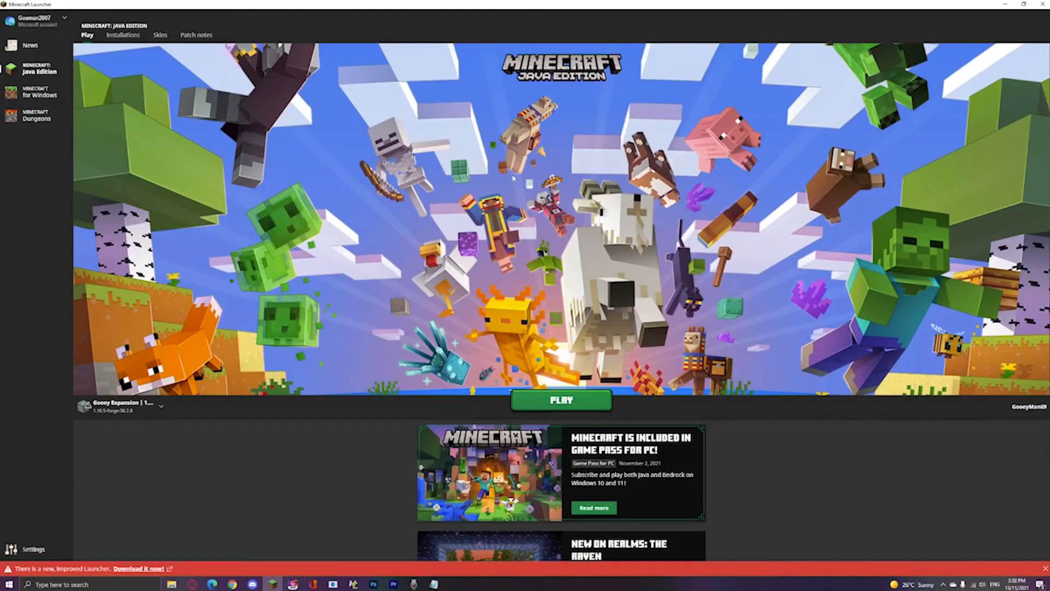
pyautogui.click(123, 34)
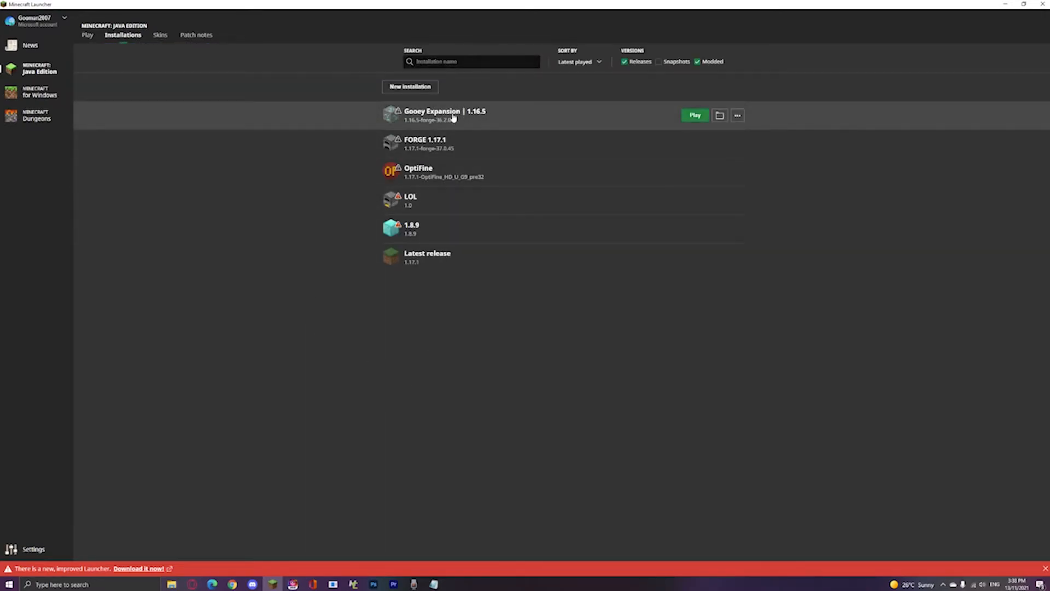
pyautogui.click(411, 87)
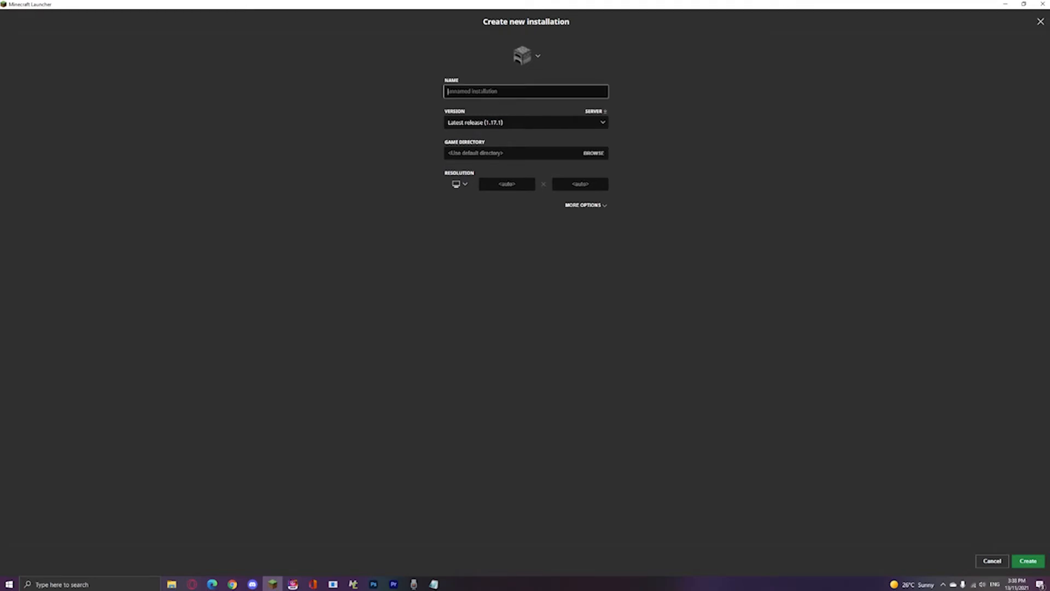
pyautogui.click(492, 120)
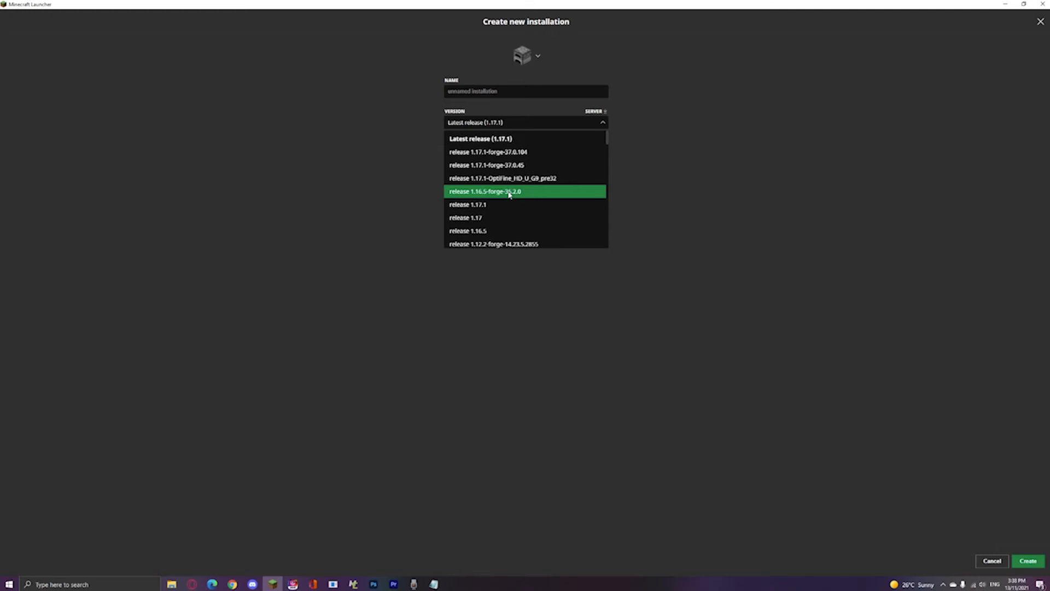
pyautogui.click(543, 322)
pyautogui.click(518, 155)
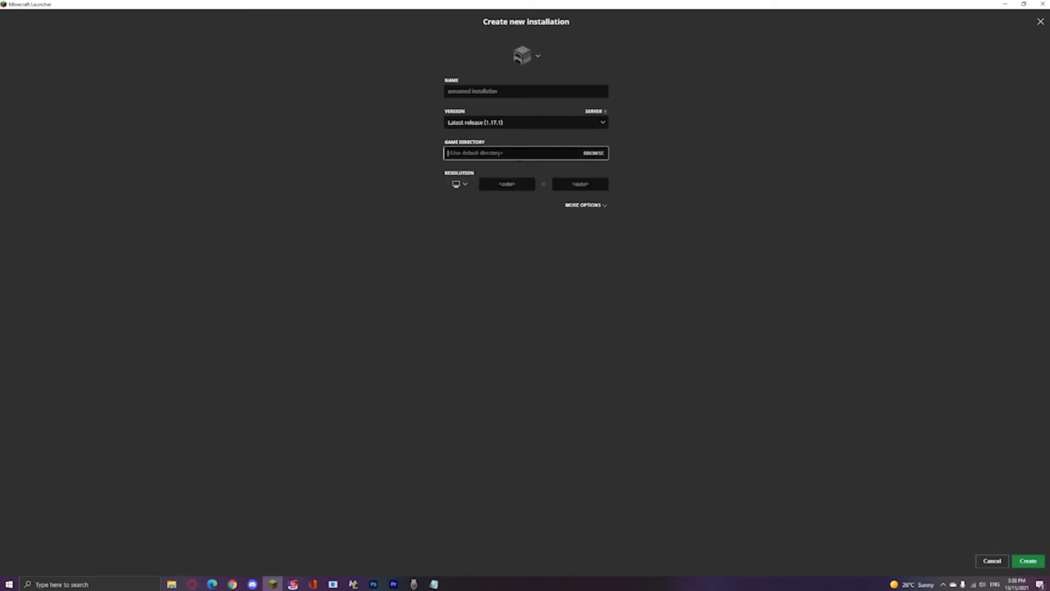
# Select the full path of the 1.16.5-Forge_Profile1 folder in File Explorer, and discard the new launcher installation
pyautogui.moveTo(171, 584)
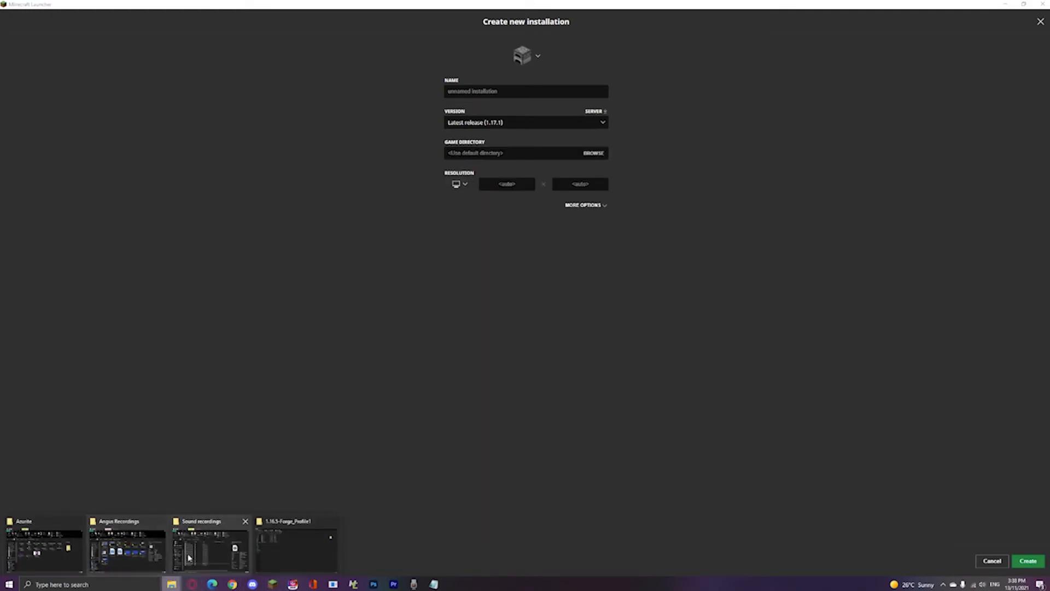
pyautogui.click(248, 555)
pyautogui.moveTo(500, 4); pyautogui.dragTo(688, 238)
pyautogui.click(503, 294)
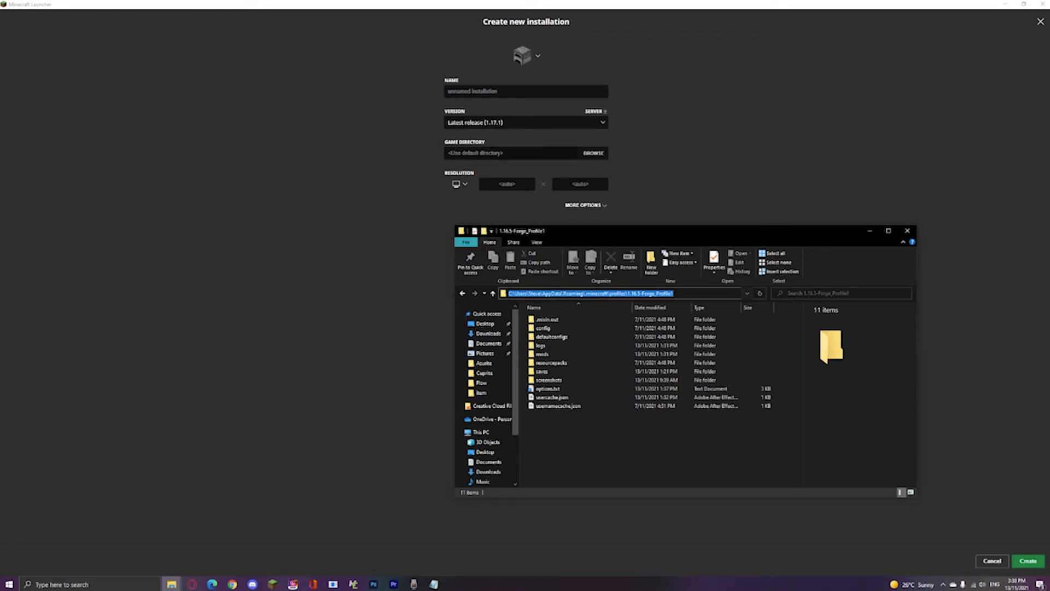
pyautogui.click(760, 183)
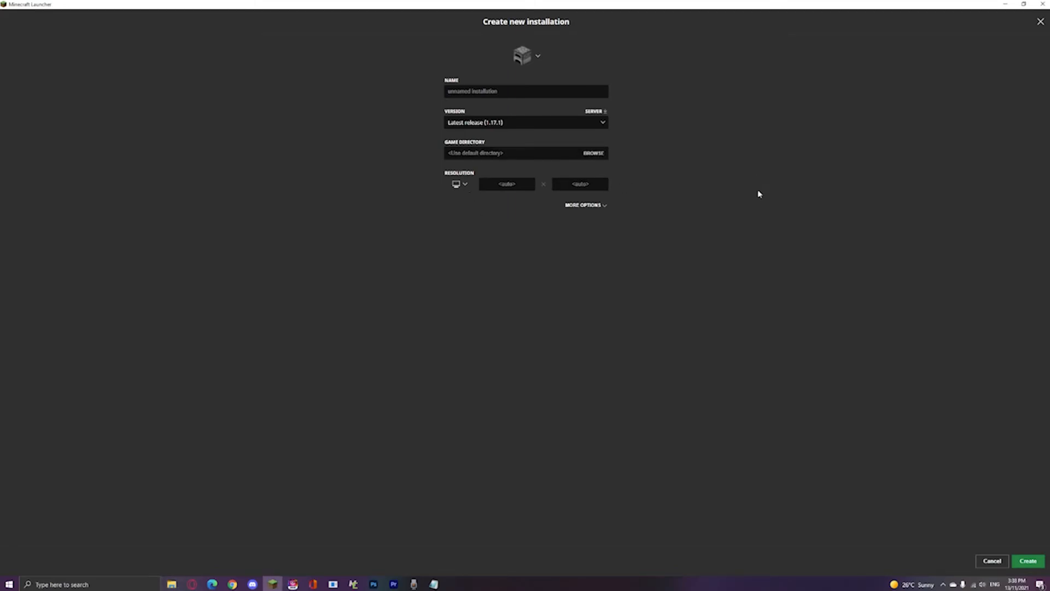
pyautogui.click(1041, 22)
pyautogui.click(87, 35)
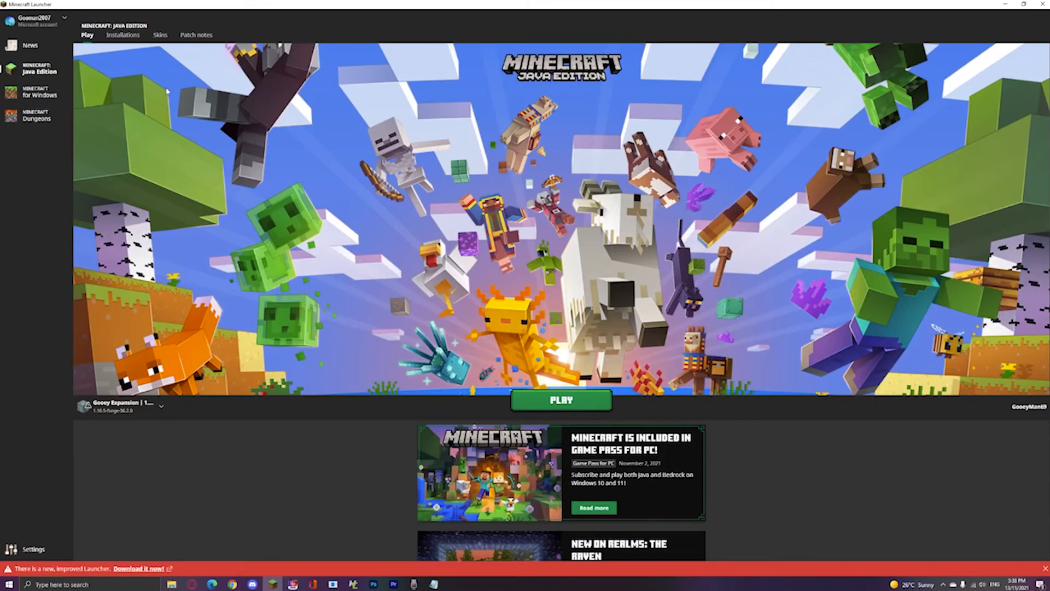
# Switch to the File Explorer window of 1.16.5-Forge_Profile1 and open its mods folder
pyautogui.moveTo(171, 584)
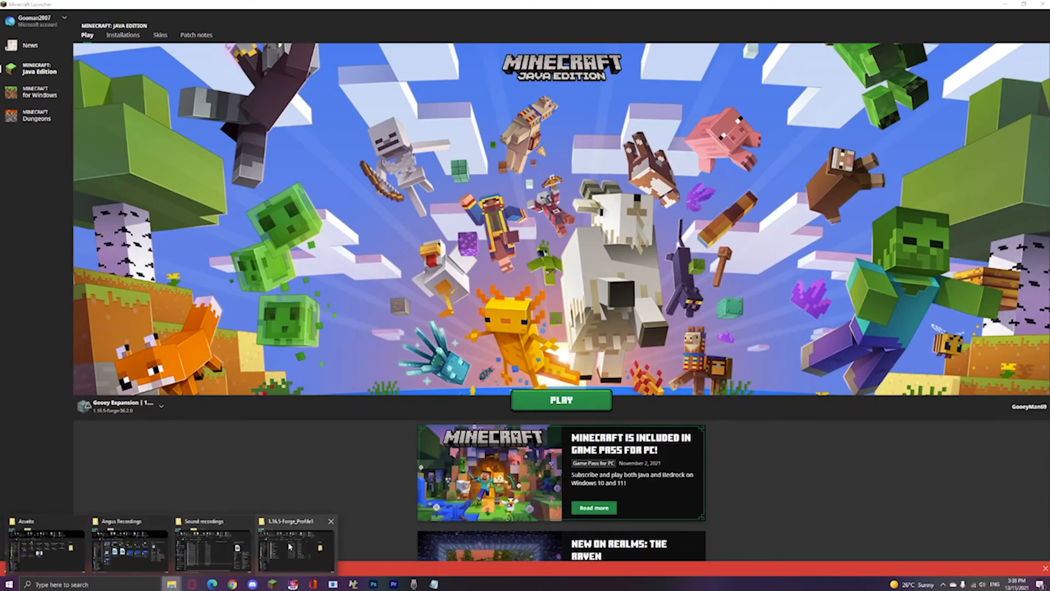
pyautogui.click(295, 547)
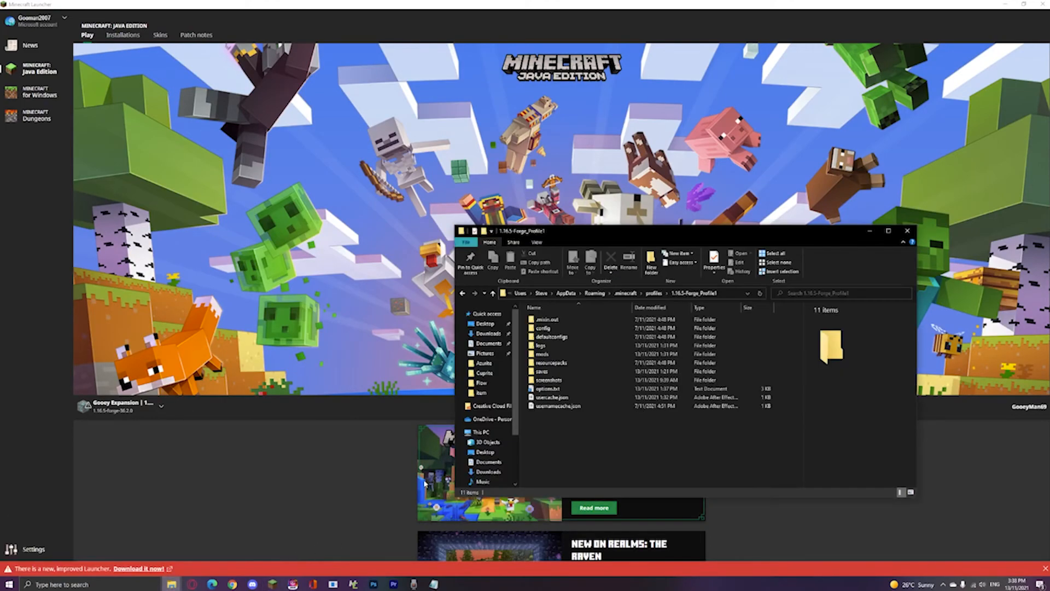
pyautogui.doubleClick(551, 354)
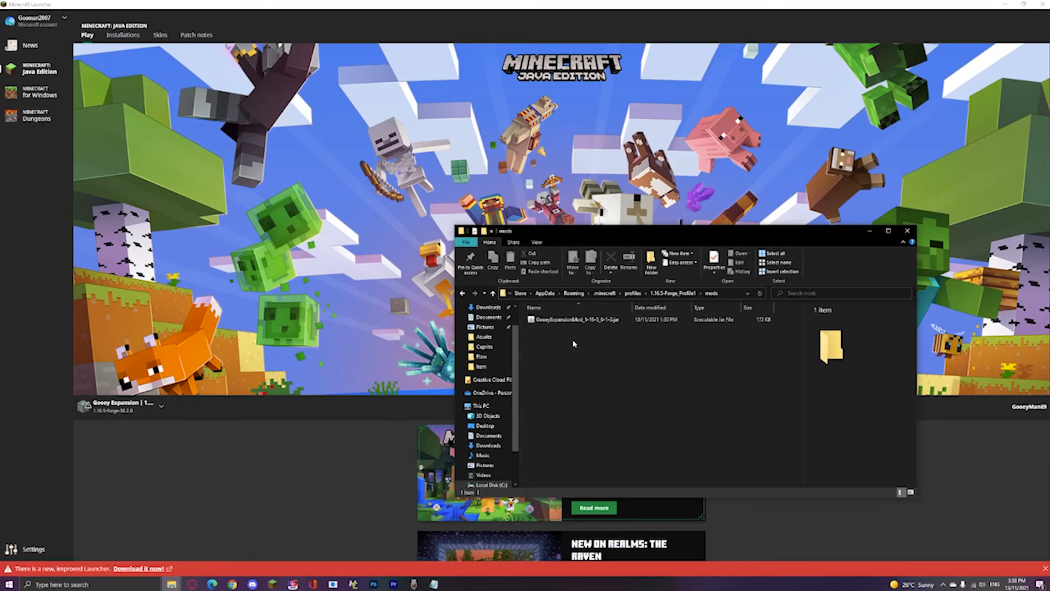